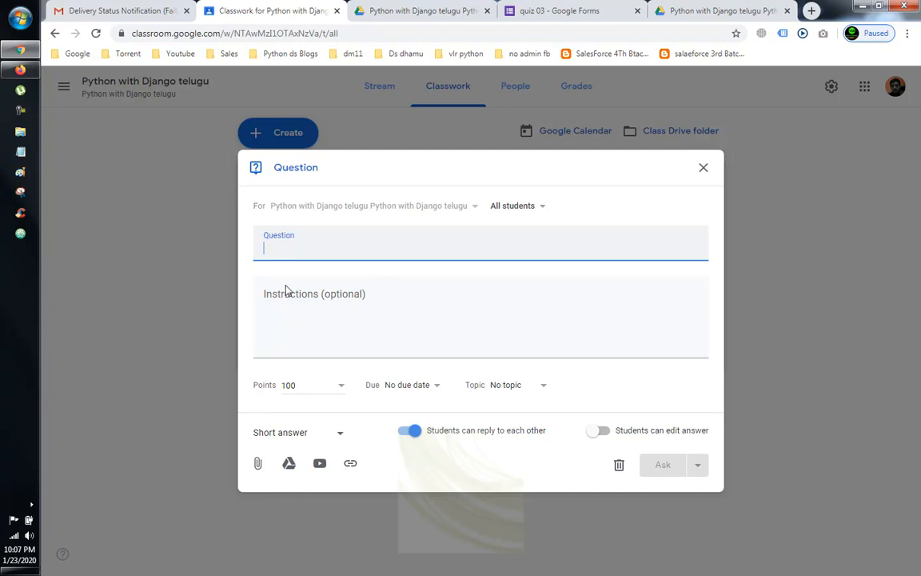
# Enter "who is narendra modi" as the question, keeping the short answer type and leaving the instructions blank
pyautogui.click(341, 437)
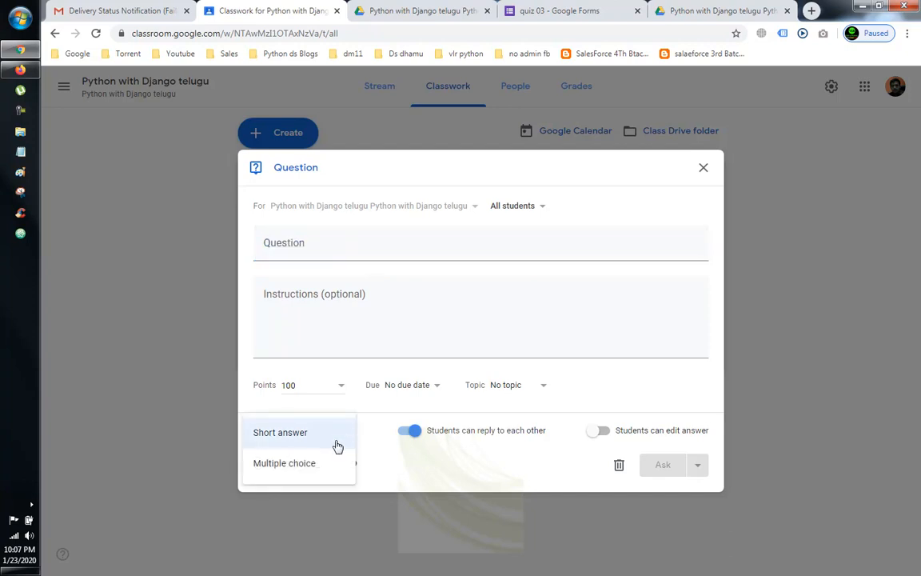
pyautogui.click(407, 397)
pyautogui.click(289, 237)
pyautogui.click(292, 242)
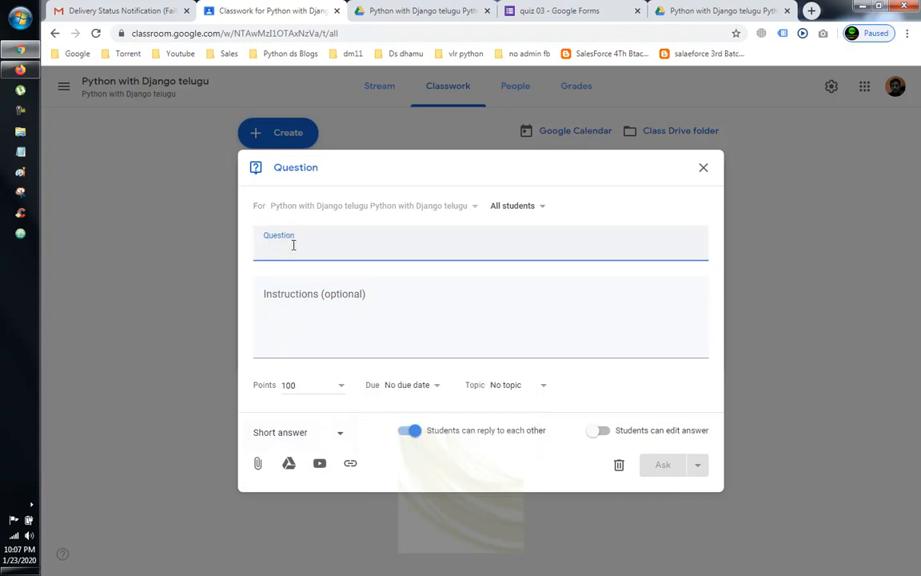
pyautogui.write('who is narend')
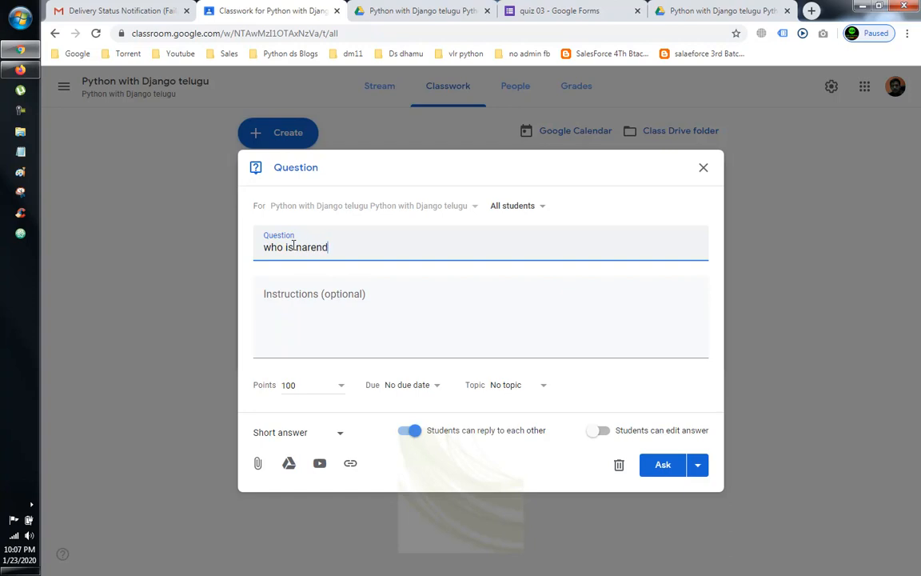
pyautogui.write('ra modi')
pyautogui.click(339, 313)
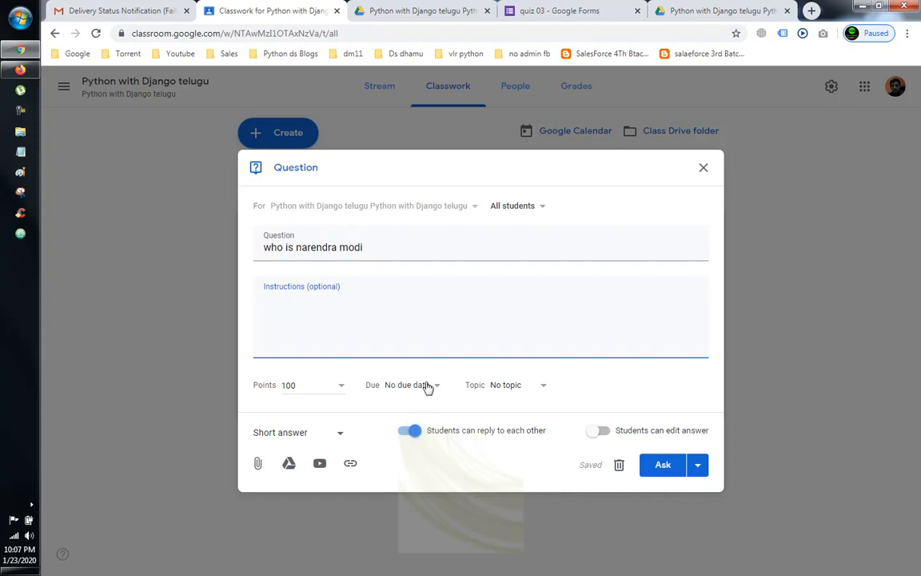
pyautogui.click(328, 440)
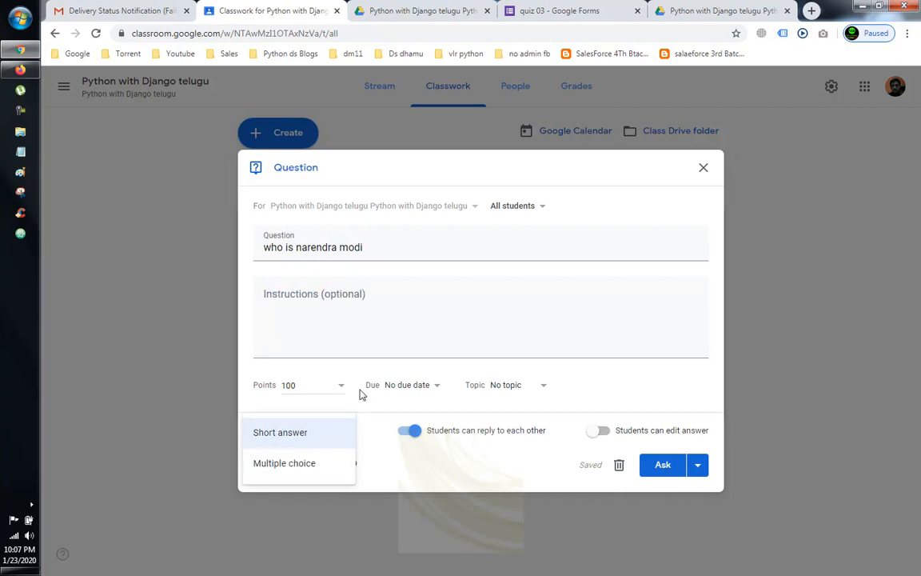
pyautogui.click(367, 346)
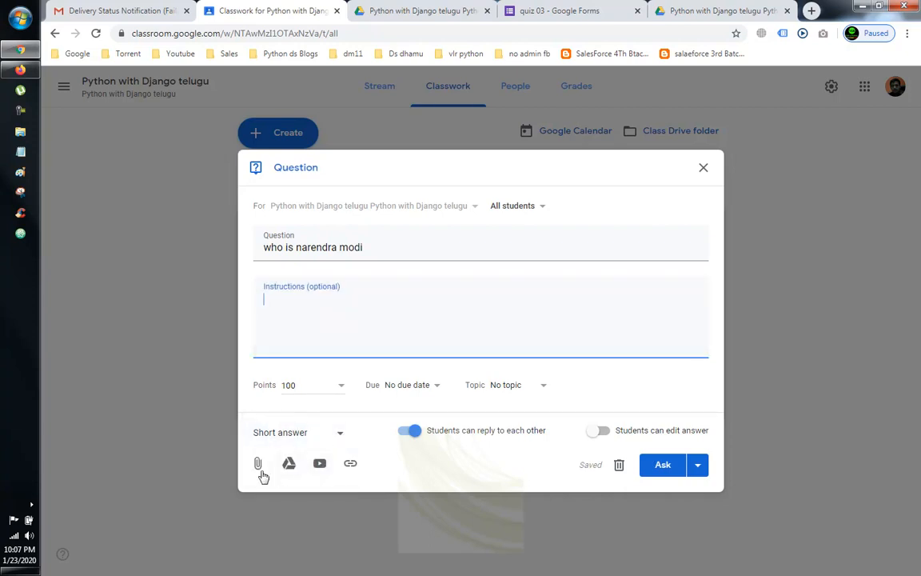
# Start attaching a Google Drive file to the question and browse My Drive to the Classroom folder
pyautogui.click(289, 464)
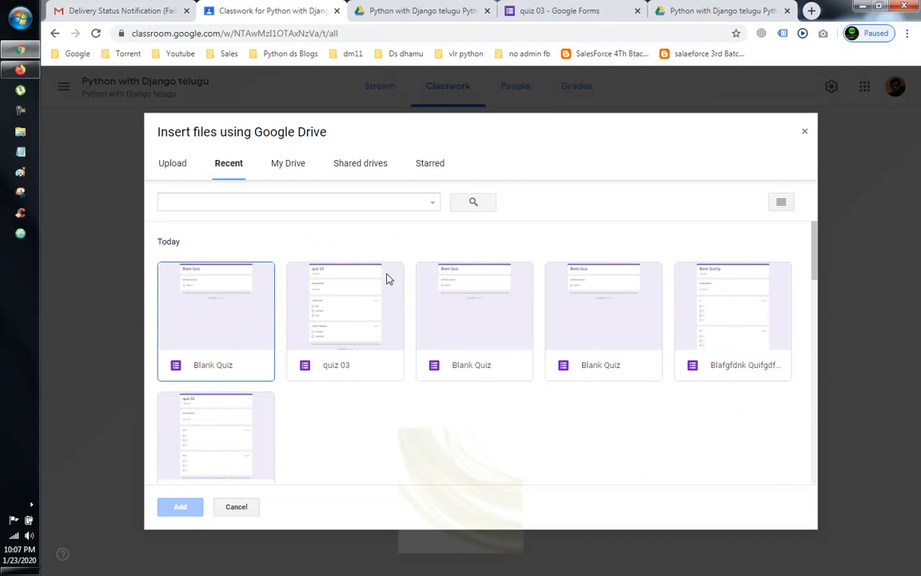
pyautogui.rightClick(370, 412)
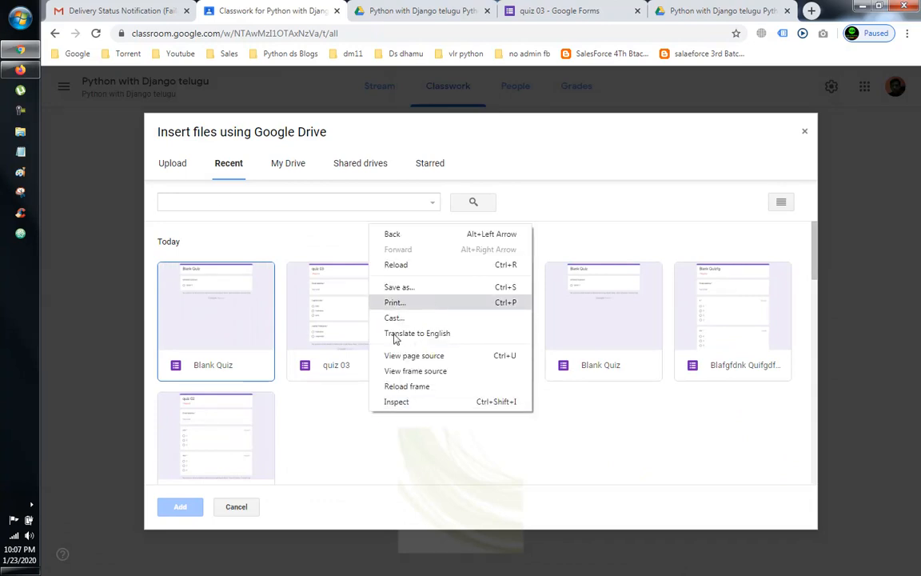
pyautogui.click(343, 417)
pyautogui.click(297, 161)
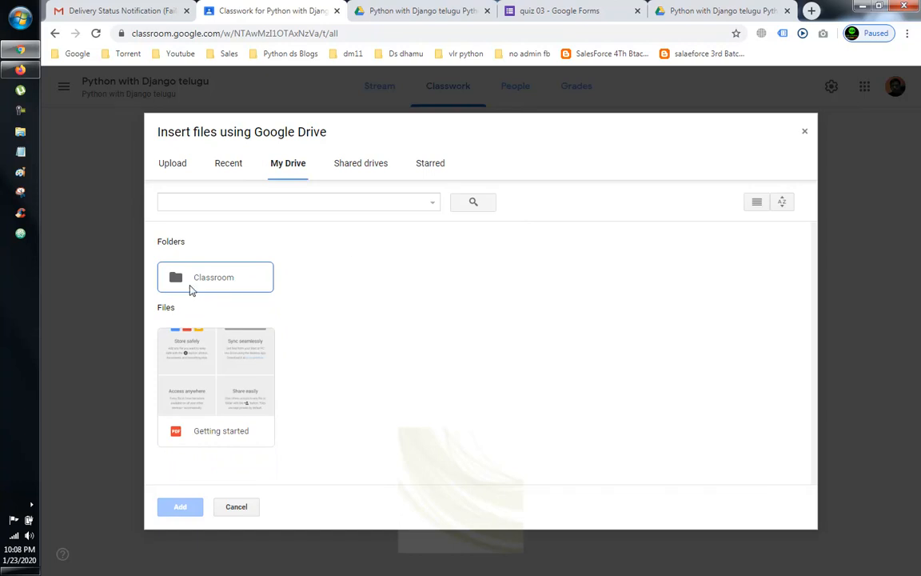
pyautogui.doubleClick(192, 287)
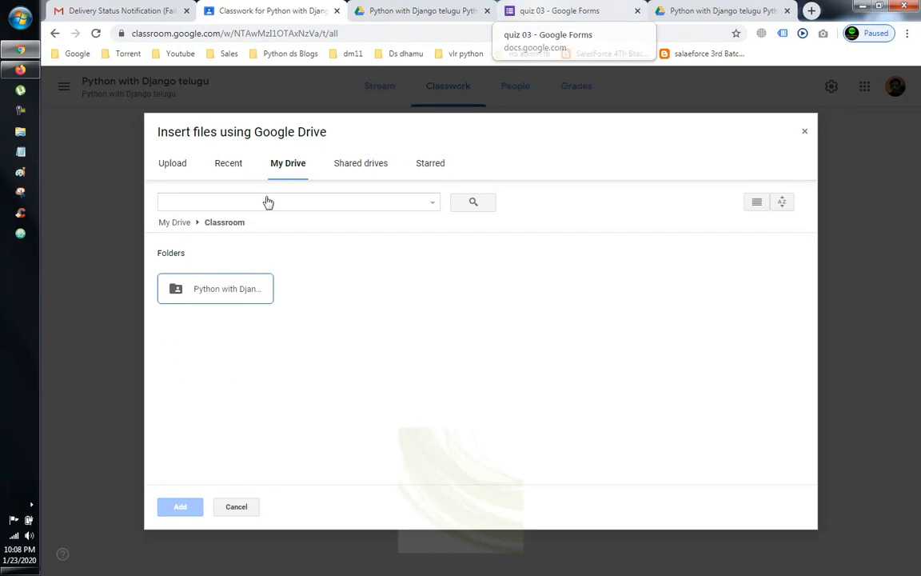
# Create a blank Google Docs document in the class's shared Drive folder
pyautogui.click(423, 11)
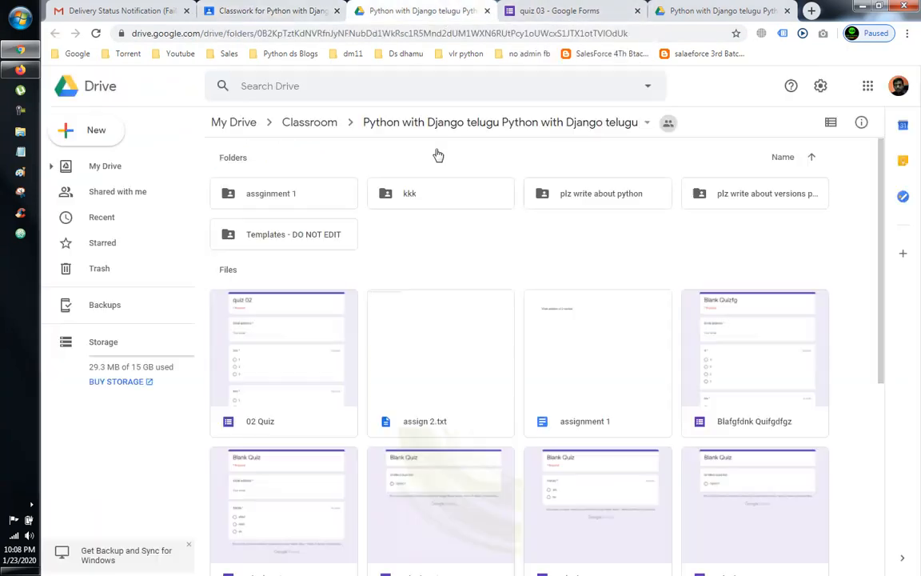
pyautogui.rightClick(458, 260)
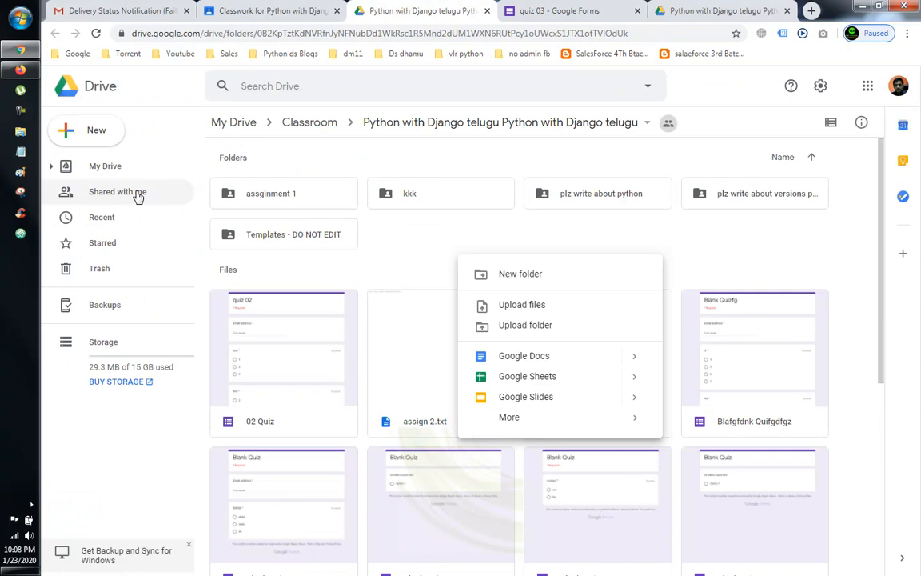
pyautogui.click(84, 130)
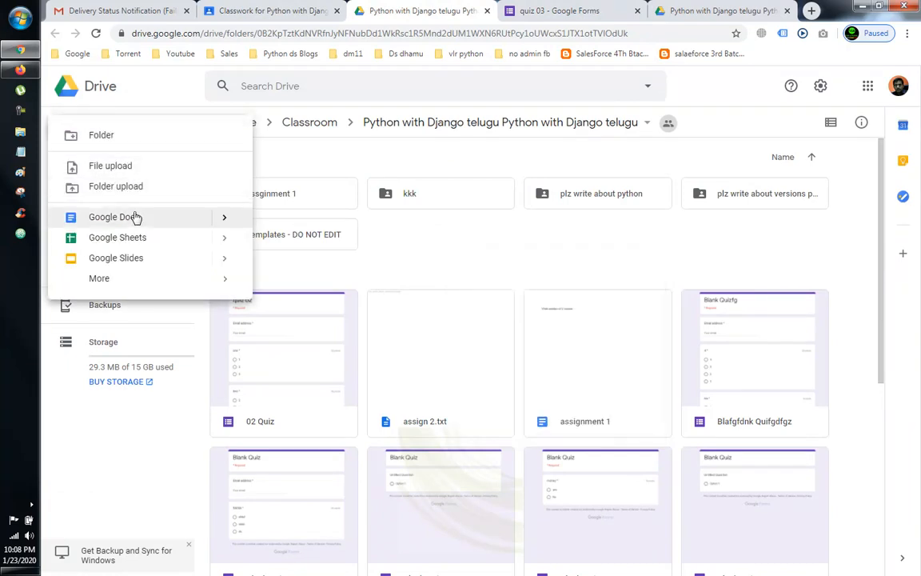
pyautogui.moveTo(236, 226)
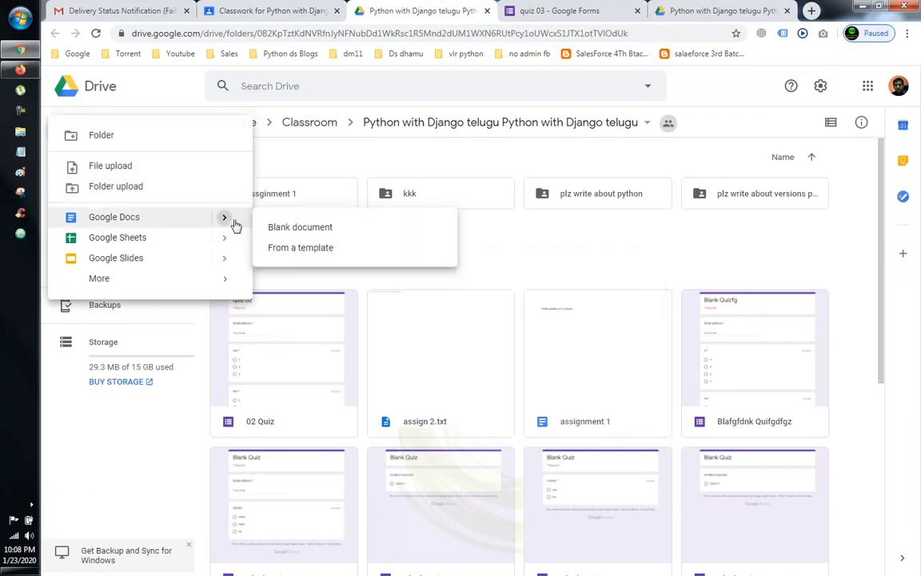
pyautogui.click(292, 227)
pyautogui.click(572, 353)
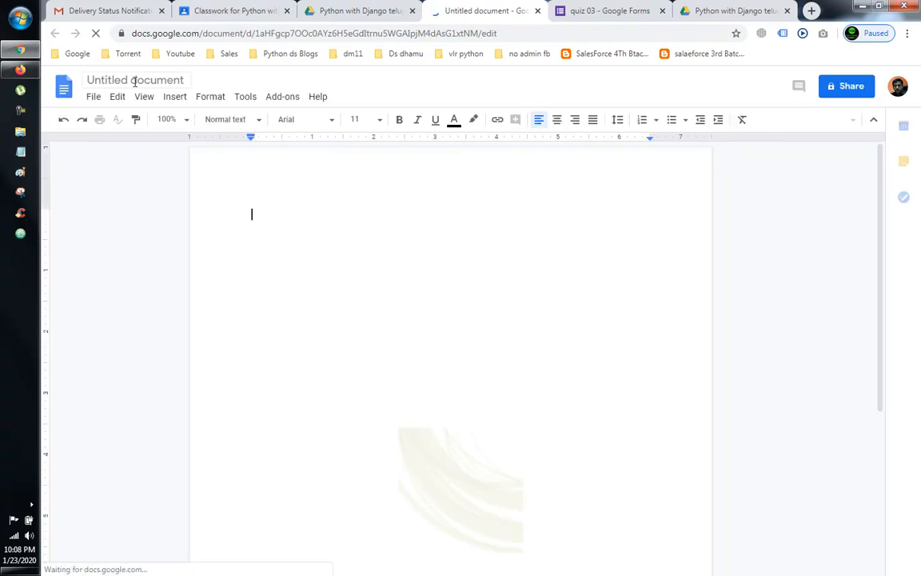
# Rename the new document "answer modi" and open its sharing settings
pyautogui.click(165, 77)
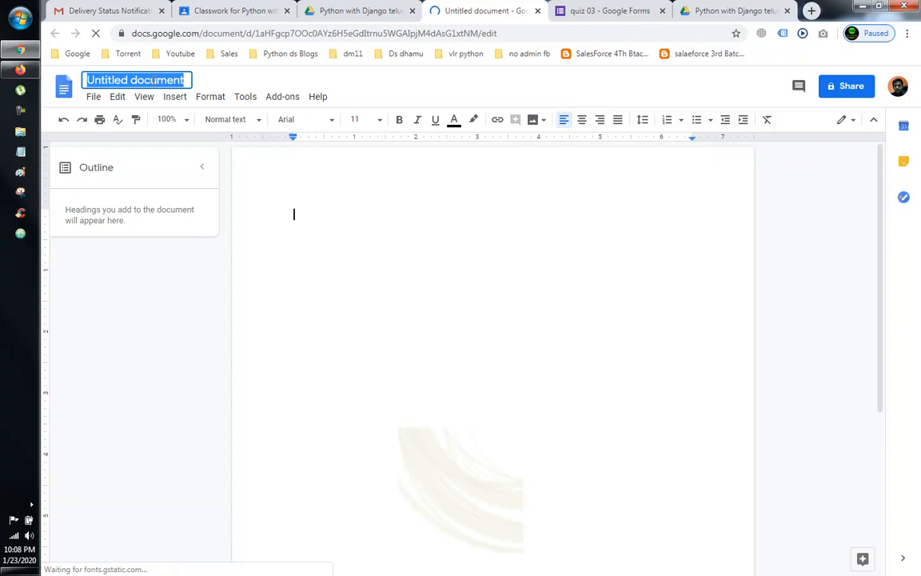
pyautogui.write('answer')
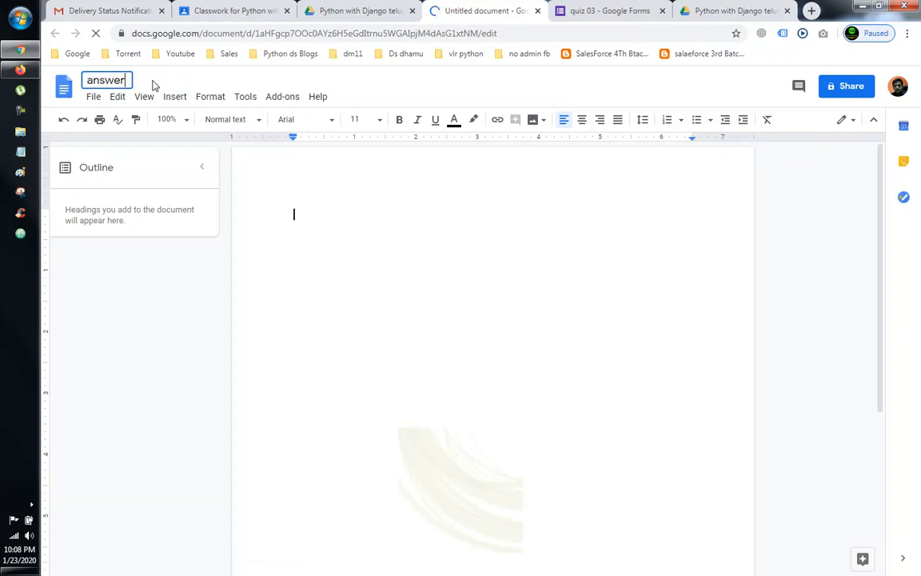
pyautogui.write(' modi')
pyautogui.click(846, 86)
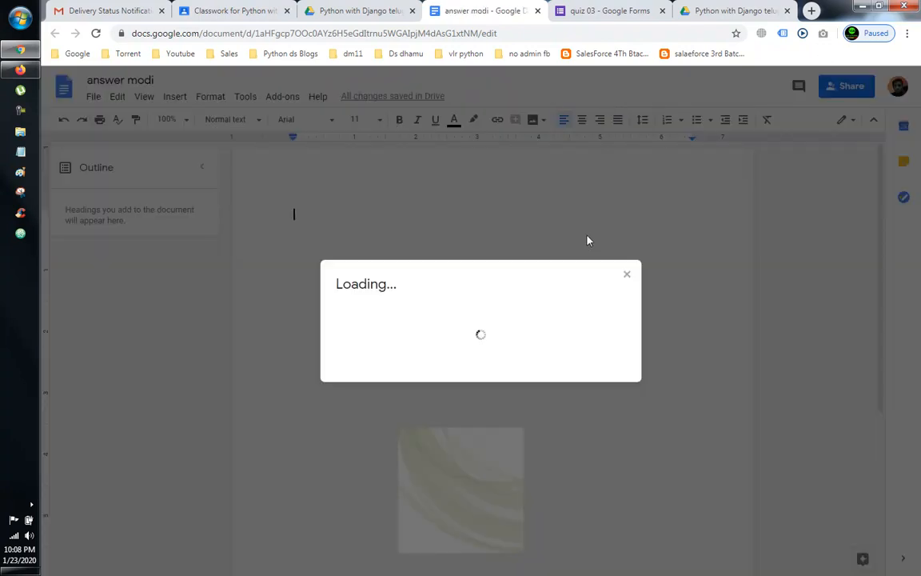
# Attach the answer modi document from the class's Drive folder to the question and post it to all students
pyautogui.click(370, 12)
pyautogui.click(238, 10)
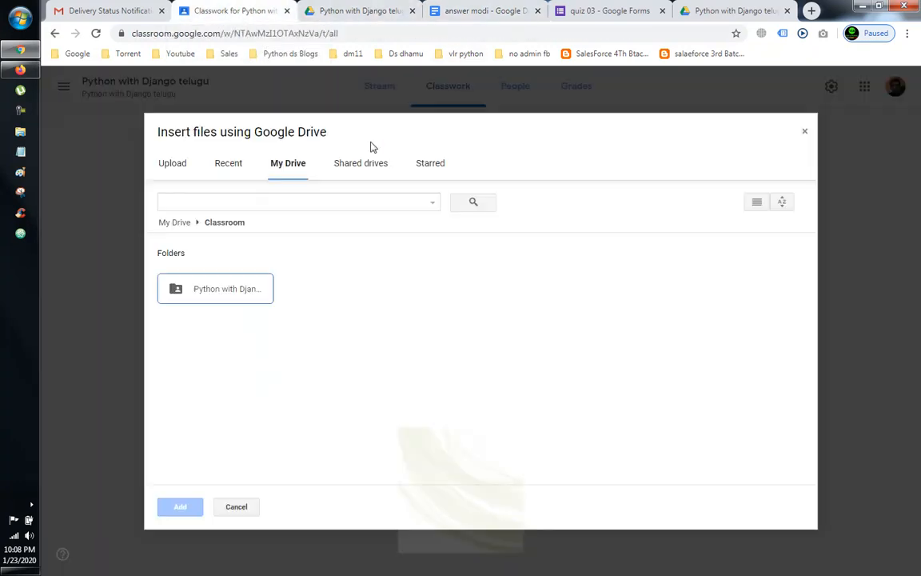
pyautogui.doubleClick(244, 291)
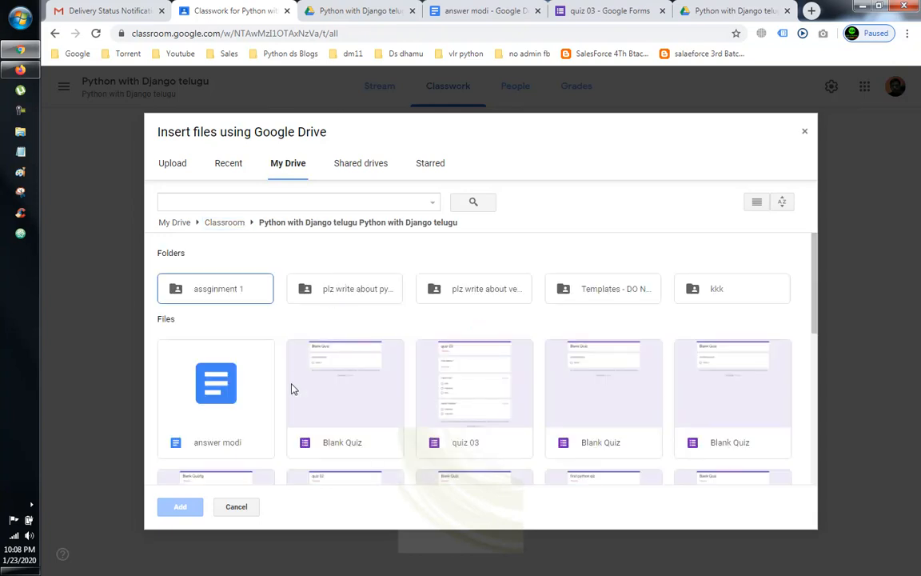
pyautogui.doubleClick(229, 418)
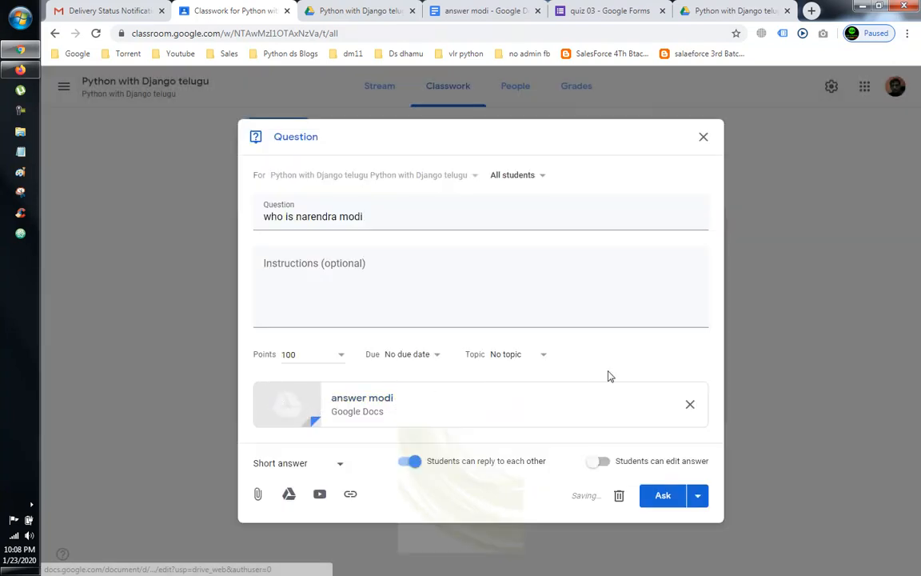
pyautogui.click(650, 499)
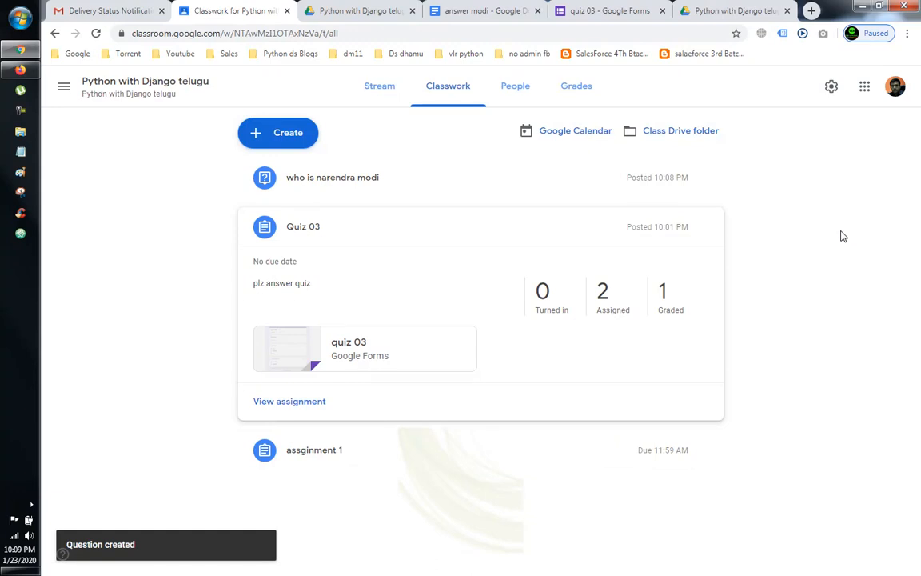
# Check the posted question's details and view its attached answer modi document, returning to the classwork page
pyautogui.click(404, 185)
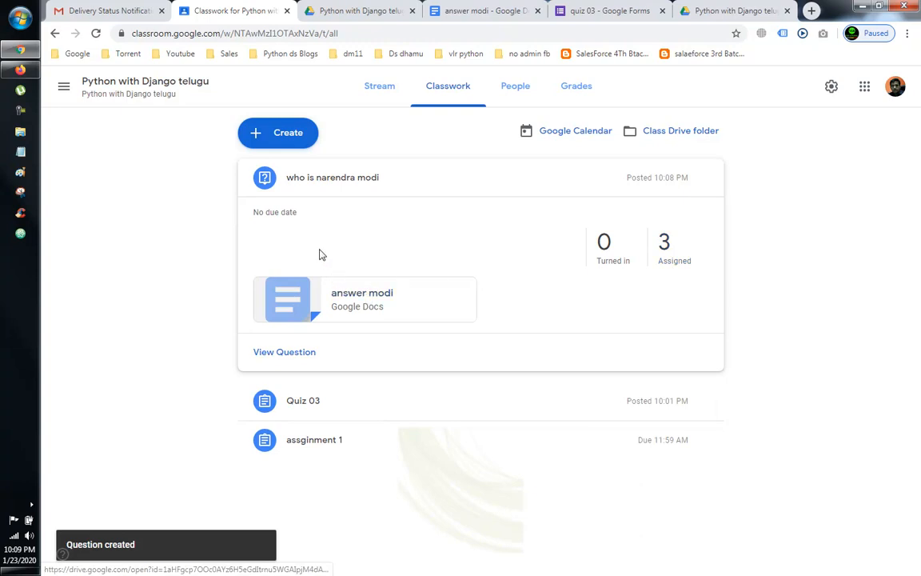
pyautogui.click(374, 294)
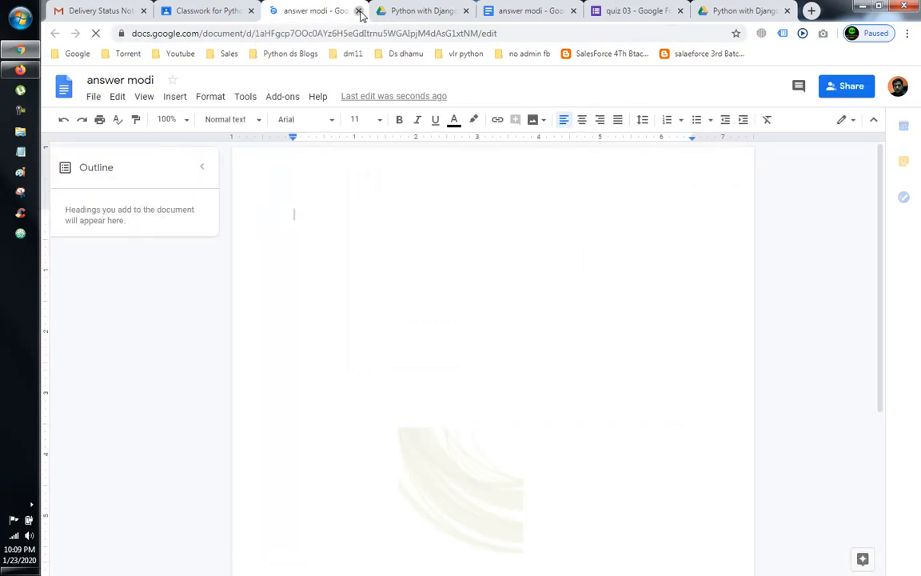
pyautogui.click(358, 11)
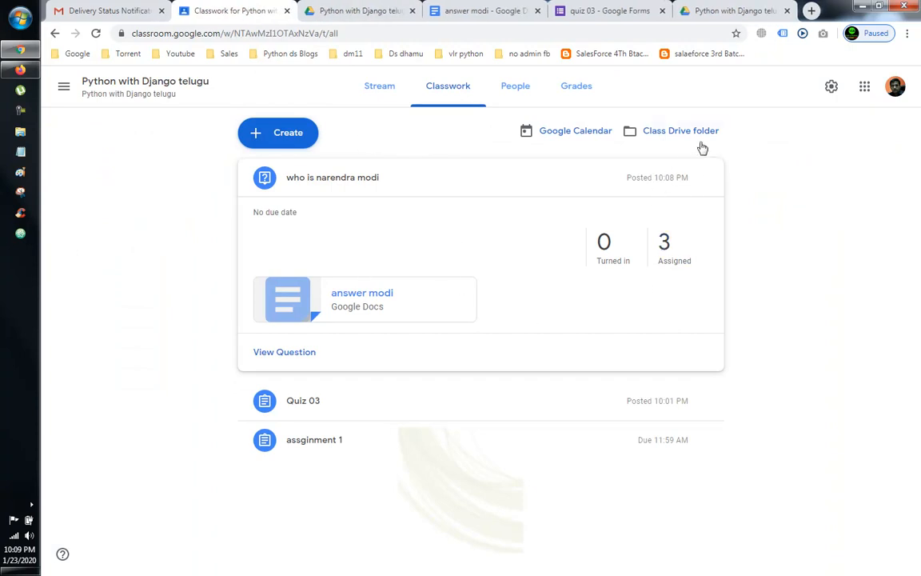
# Review the posted question's edit form and leave it without saving changes
pyautogui.click(705, 178)
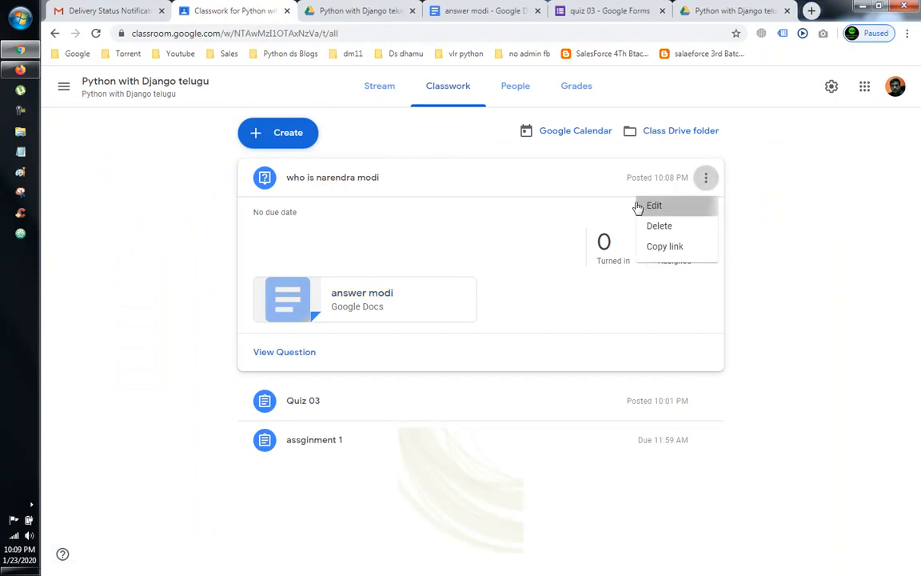
pyautogui.click(645, 203)
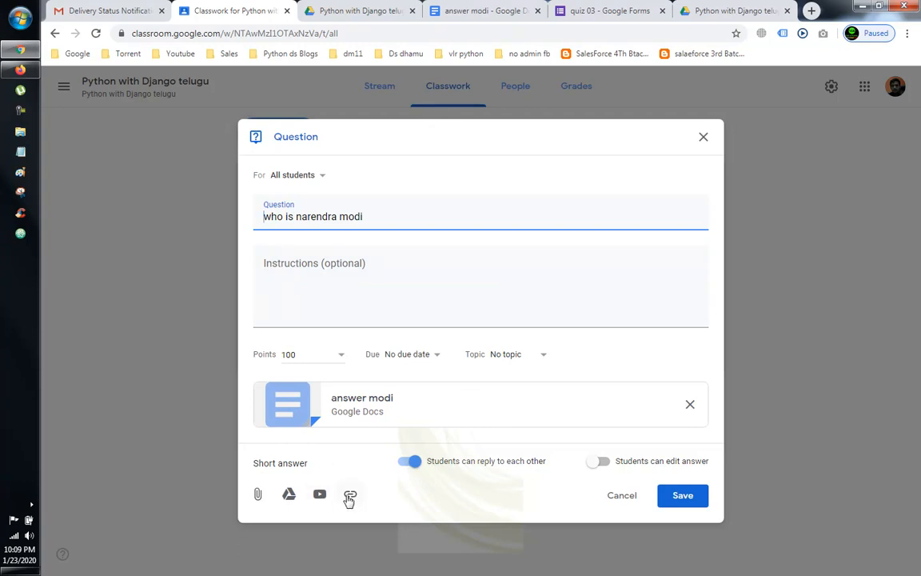
pyautogui.click(623, 496)
# Switch to the student's Classroom session in Firefox and open the "who is narendra modi" question from the class's classwork
pyautogui.click(20, 70)
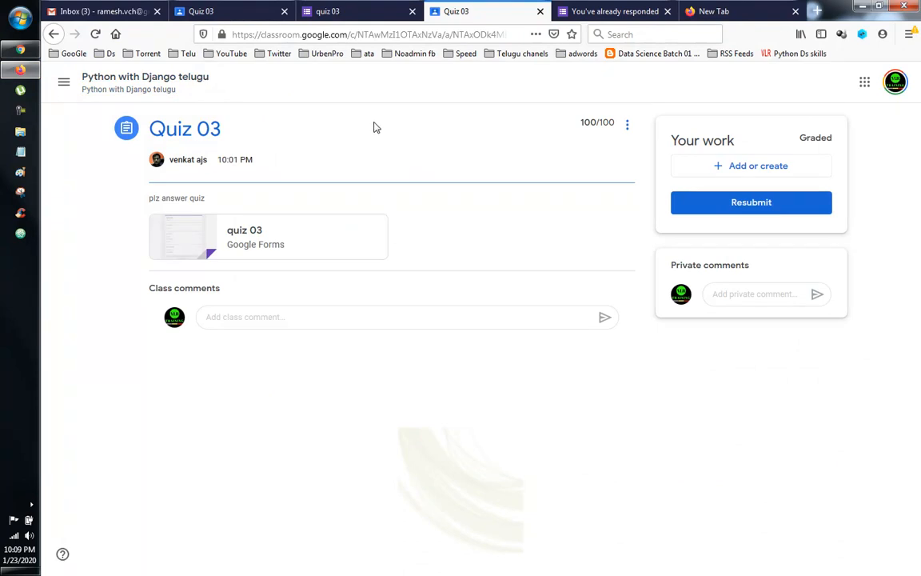
pyautogui.click(146, 86)
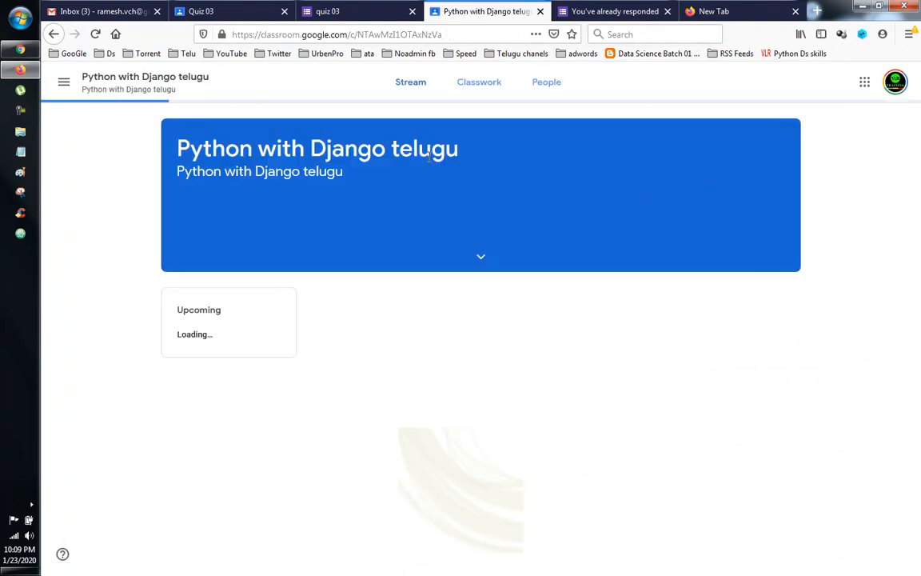
pyautogui.click(482, 86)
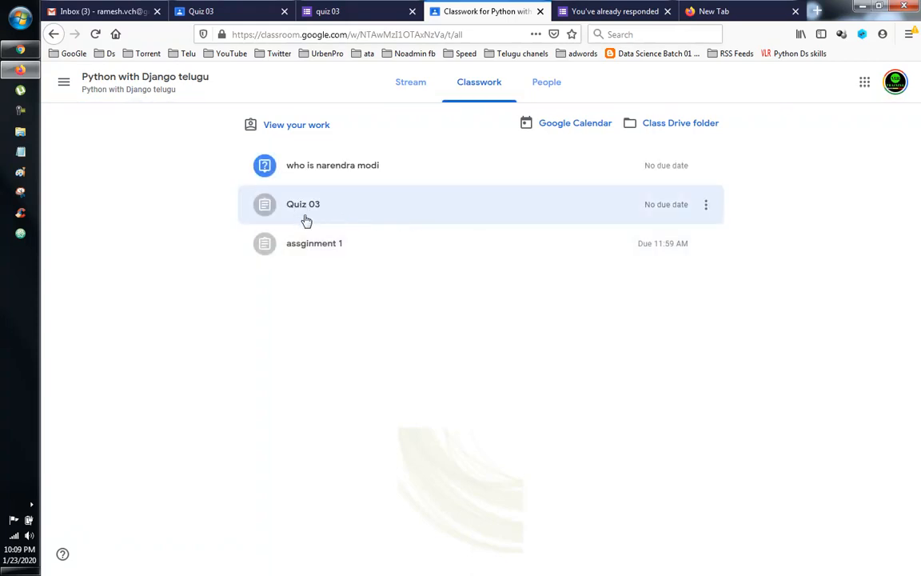
pyautogui.click(339, 171)
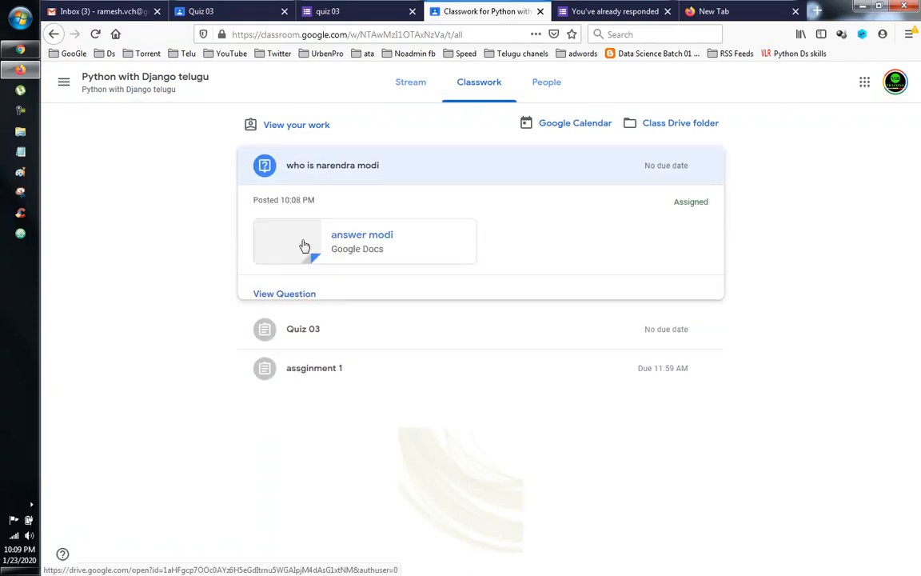
pyautogui.click(292, 293)
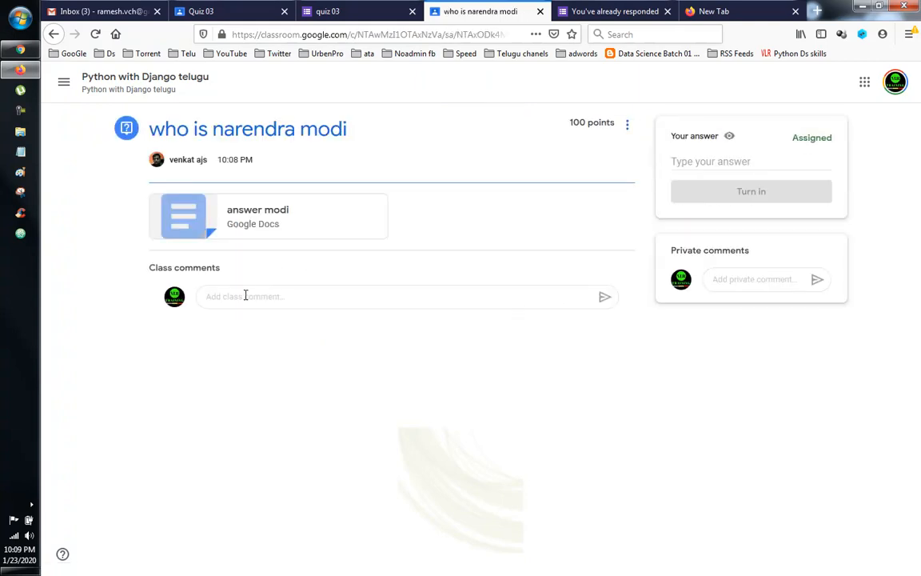
# Answer the question with "Prime minister india" and turn the answer in
pyautogui.click(245, 296)
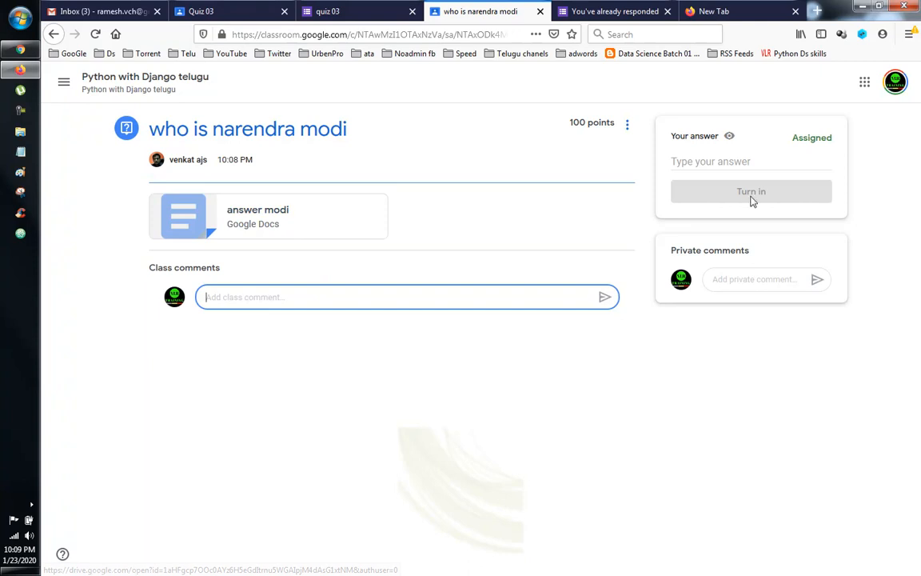
pyautogui.click(735, 162)
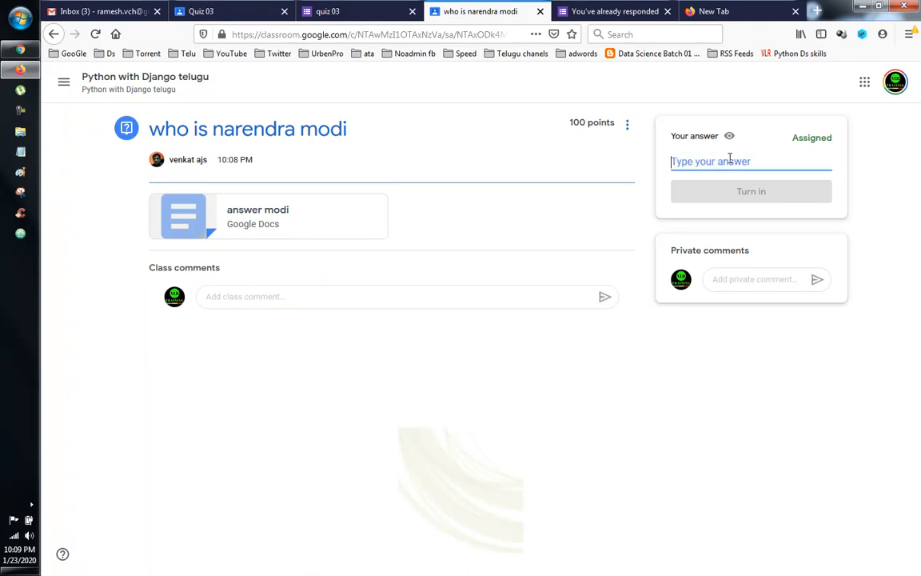
pyautogui.write('Prim')
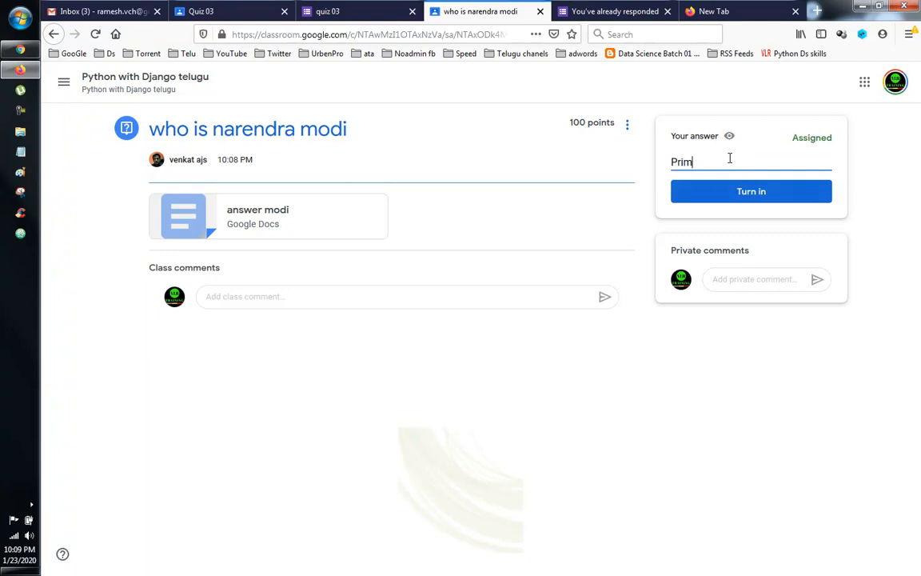
pyautogui.write('e minister india')
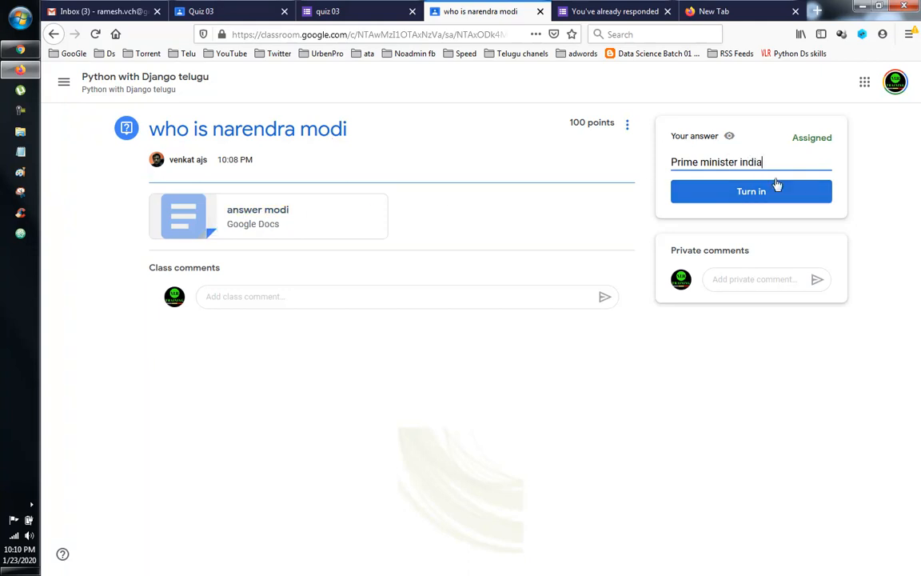
pyautogui.click(725, 196)
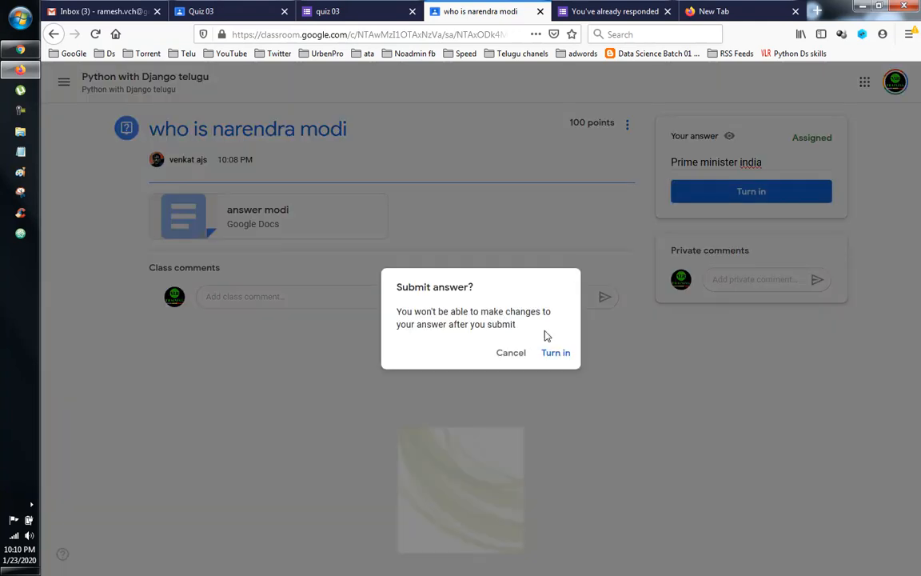
pyautogui.click(553, 354)
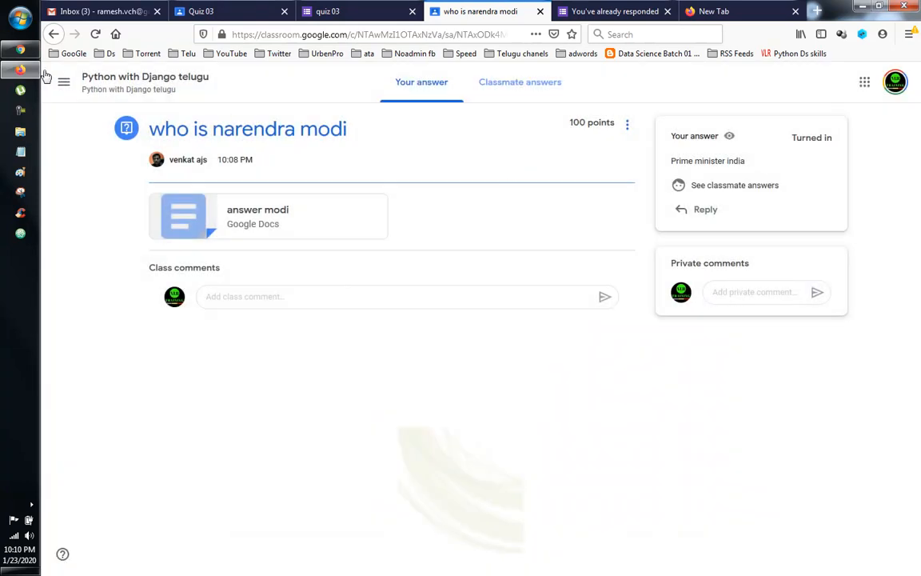
# Switch to the teacher's session in Chrome, reload the classwork, and view the student's turned-in answer to "who is narendra modi"
pyautogui.click(20, 49)
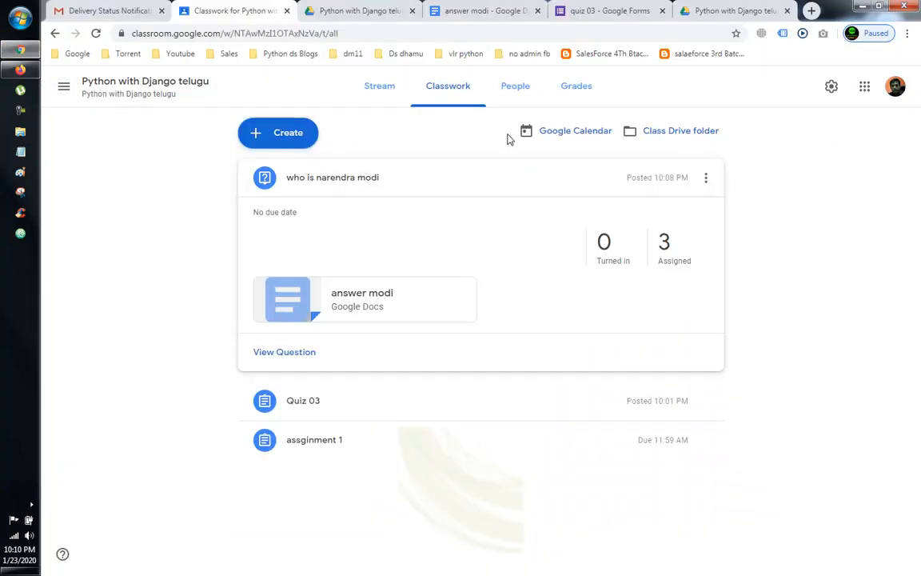
pyautogui.rightClick(428, 155)
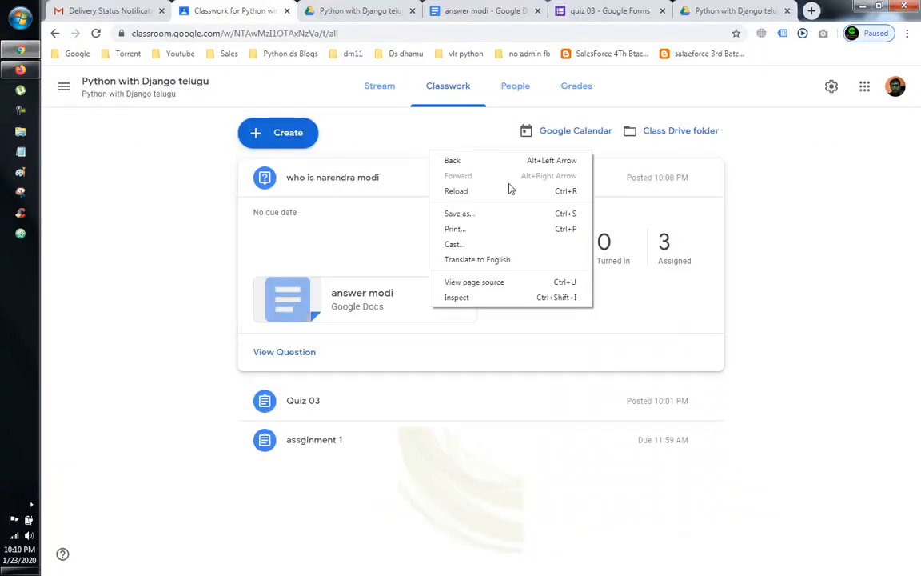
pyautogui.click(456, 189)
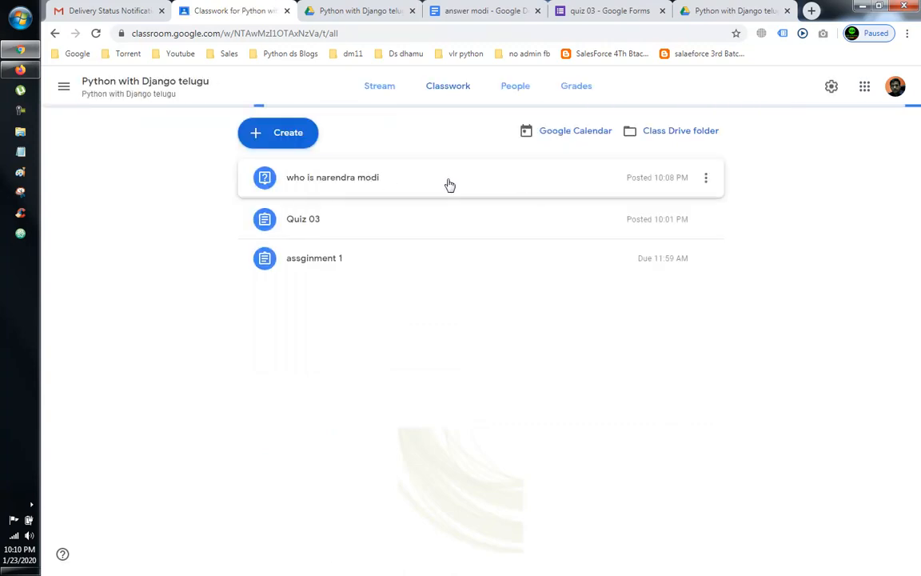
pyautogui.click(450, 185)
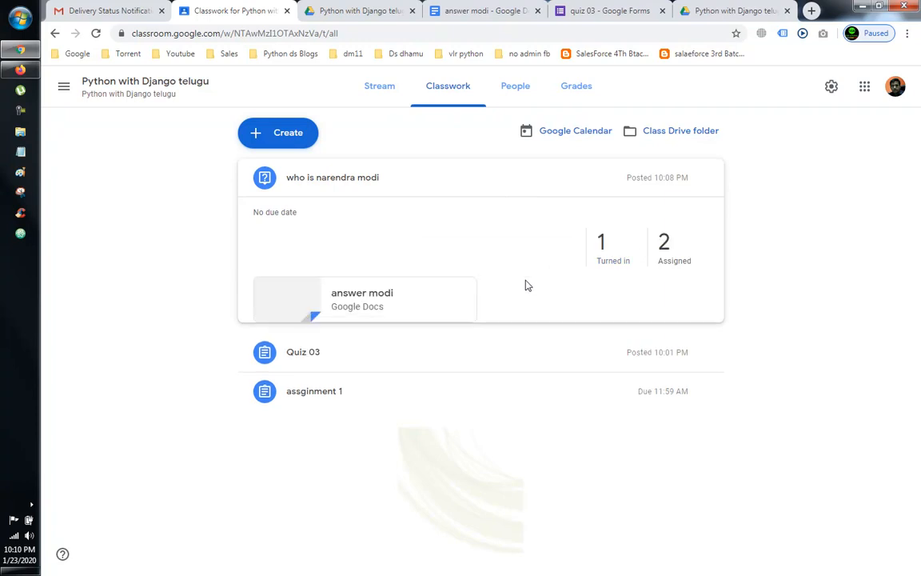
pyautogui.click(302, 353)
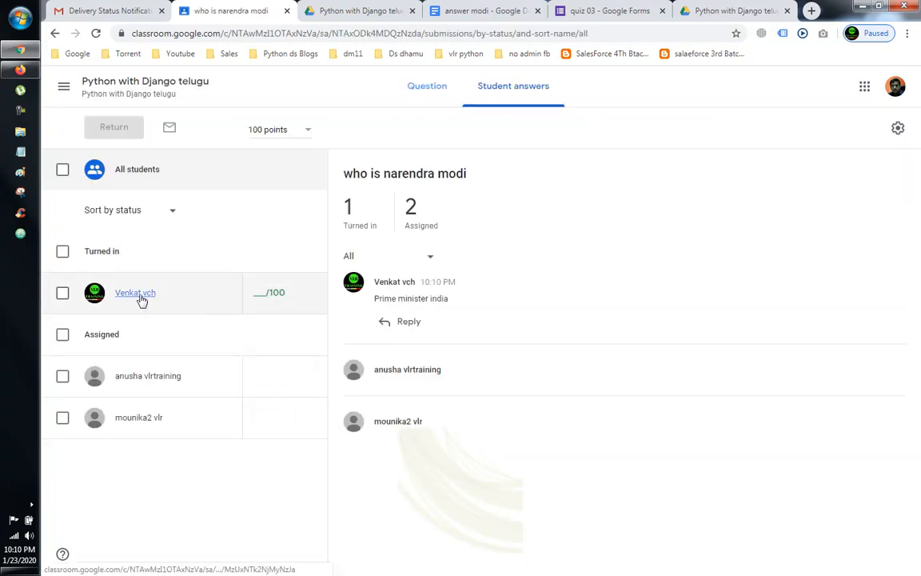
pyautogui.click(132, 295)
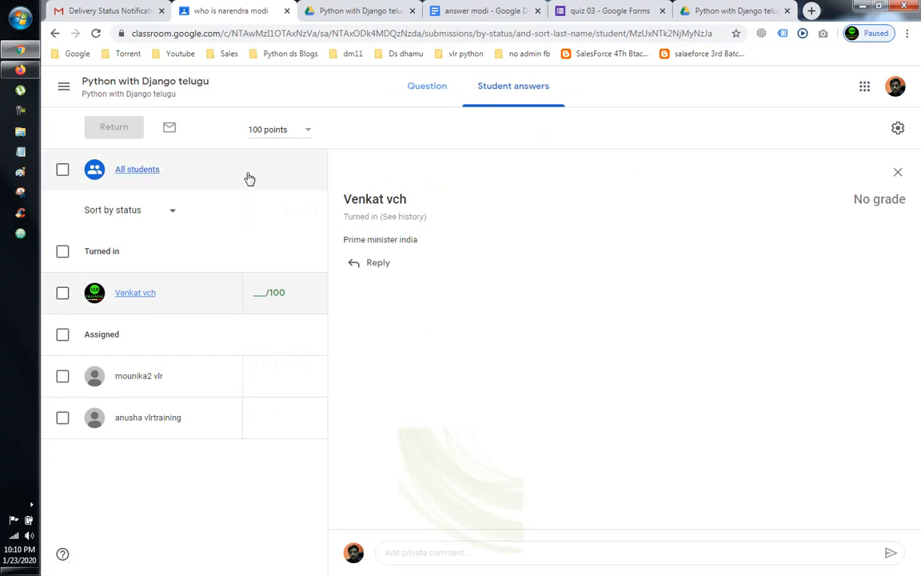
# Return the student's turned-in answer with a grade of 100 and open the reply field for it
pyautogui.click(63, 294)
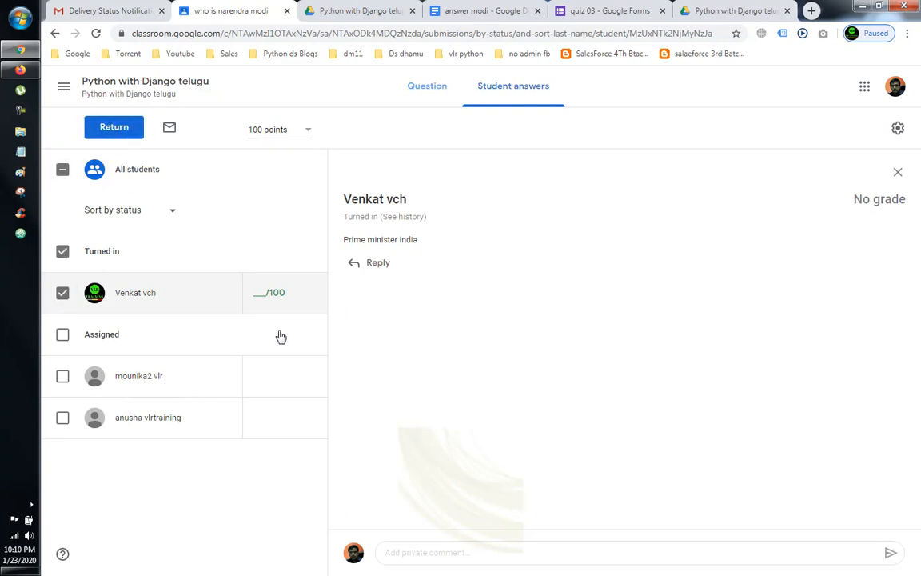
pyautogui.click(254, 293)
pyautogui.write('100')
pyautogui.click(100, 128)
pyautogui.click(588, 383)
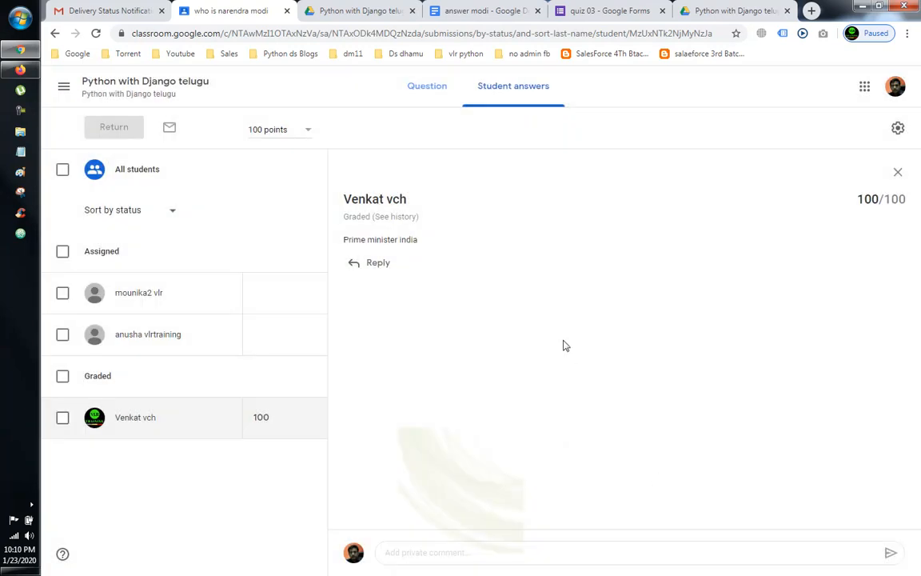
pyautogui.click(377, 264)
pyautogui.click(617, 419)
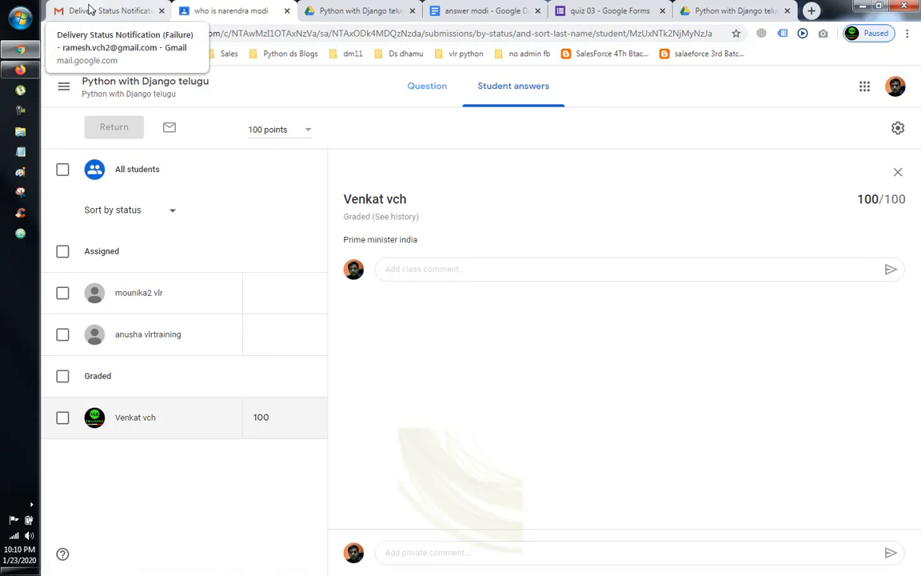
# Switch to the student's session in Firefox and view the attached answer modi document, then the student's quiz 03 pages
pyautogui.click(24, 74)
pyautogui.click(270, 218)
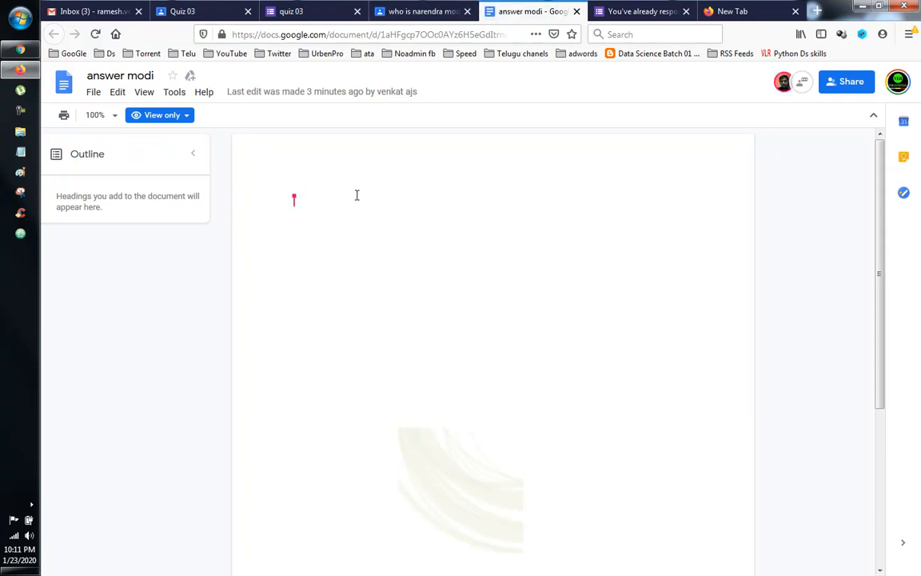
pyautogui.click(576, 11)
pyautogui.click(300, 11)
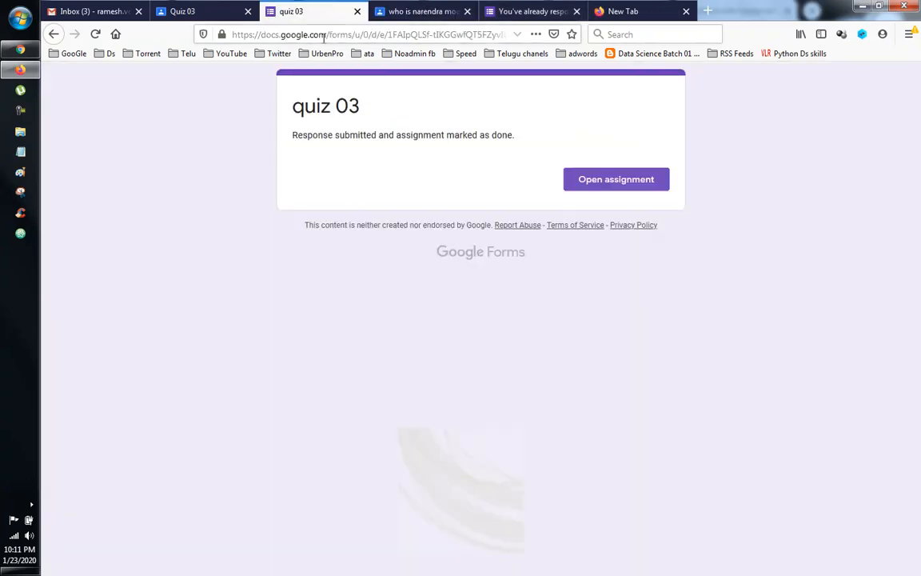
pyautogui.click(232, 11)
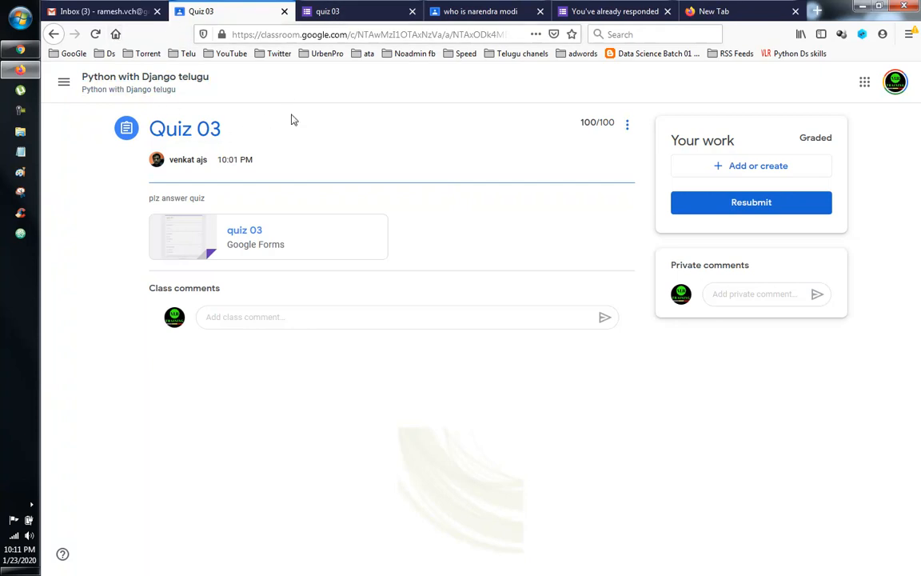
# Switch to the teacher's session in Chrome and start a new classwork question titled "who is obama"
pyautogui.click(20, 50)
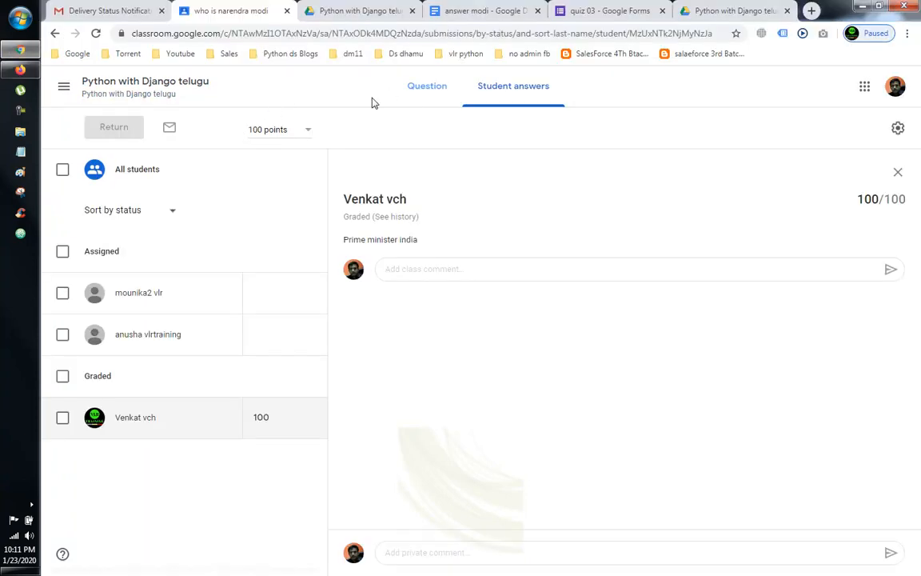
pyautogui.click(115, 85)
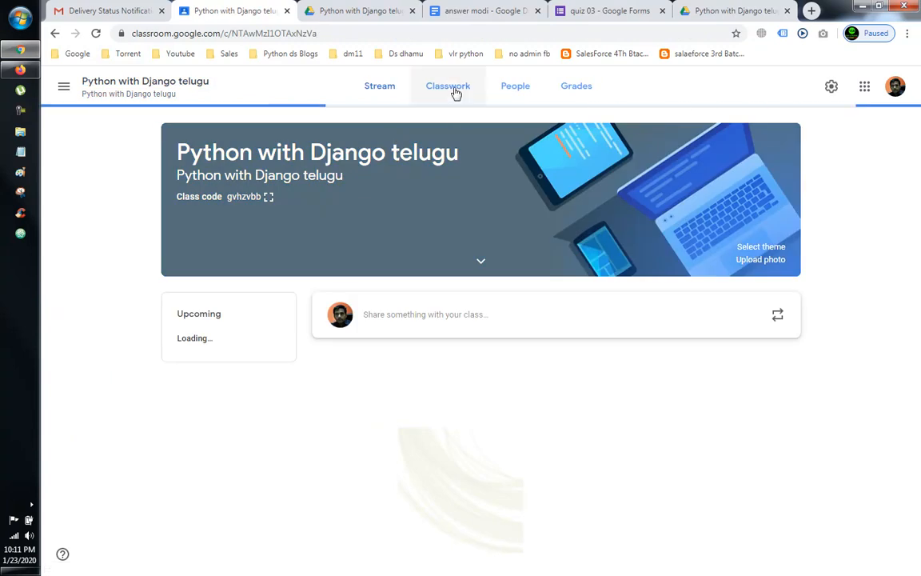
pyautogui.click(455, 94)
pyautogui.click(276, 142)
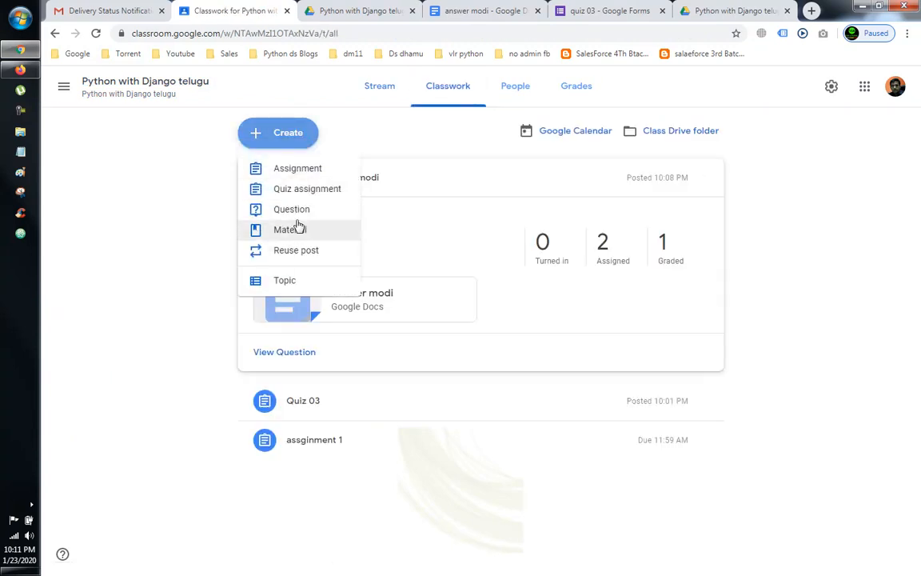
pyautogui.click(291, 208)
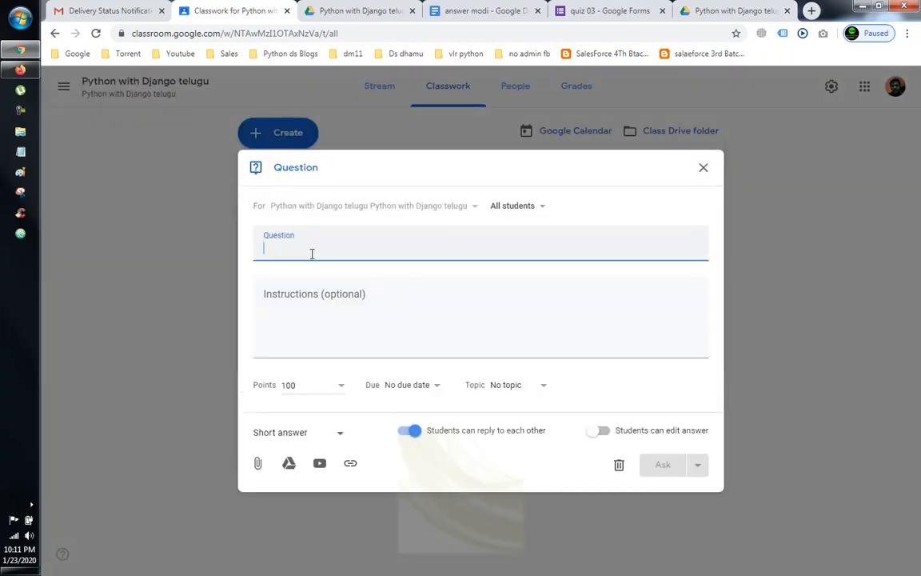
pyautogui.write('who is')
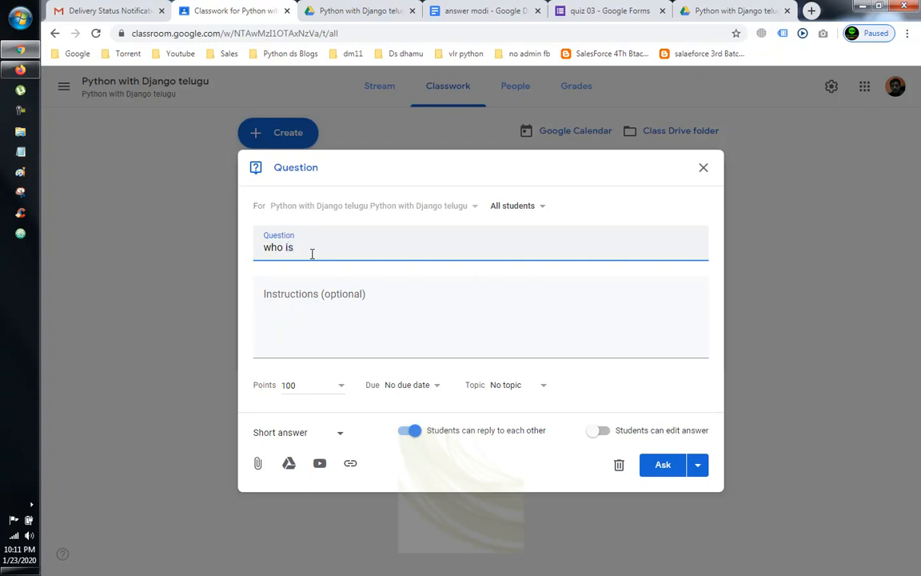
pyautogui.write(' p')
pyautogui.click(356, 300)
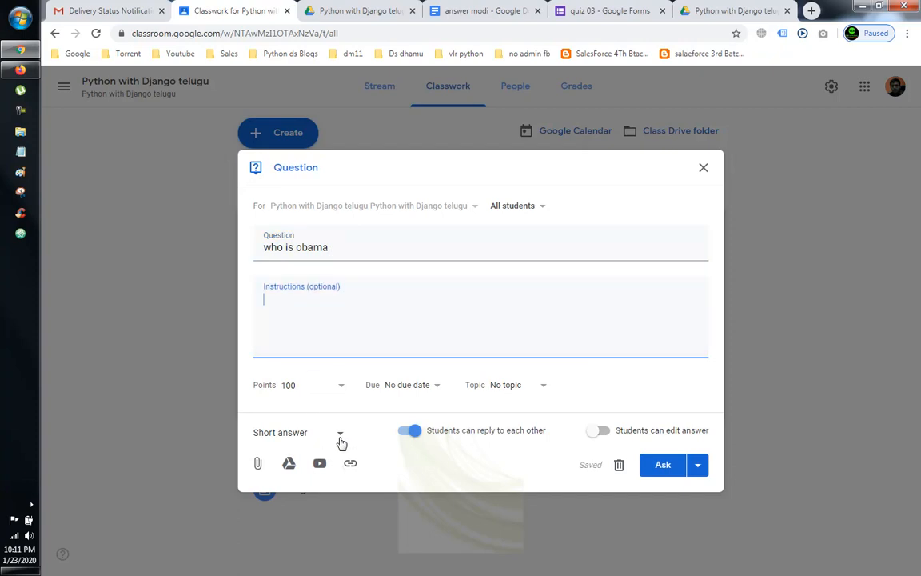
# Make the question multiple choice with "usa prime minister" and "usa governaer" as its first two options
pyautogui.click(340, 437)
pyautogui.click(333, 459)
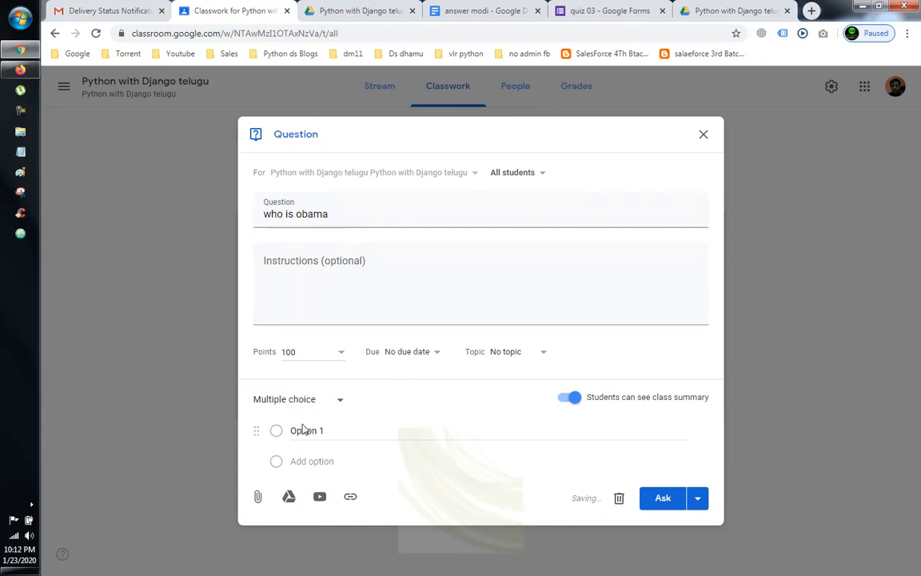
pyautogui.click(334, 430)
pyautogui.write('usa pr')
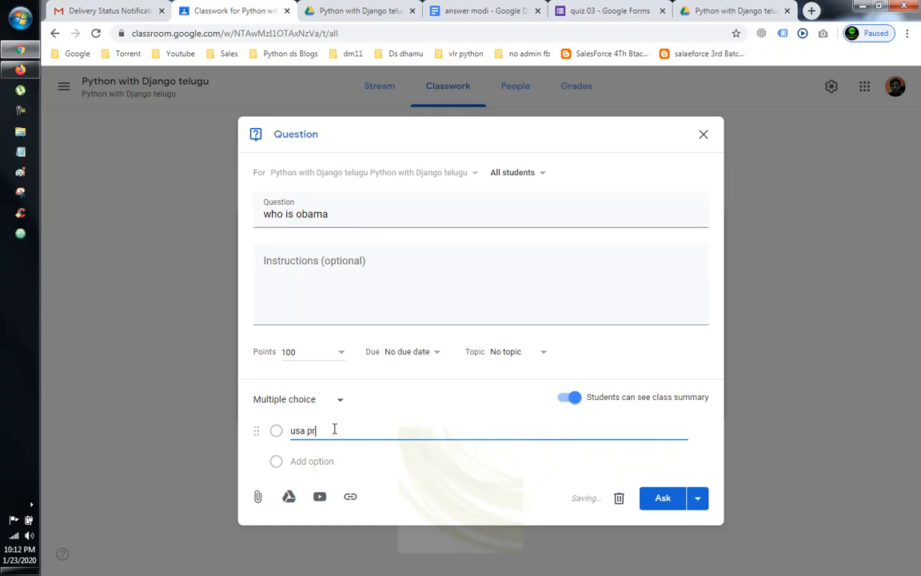
pyautogui.write('ime minister')
pyautogui.click(322, 463)
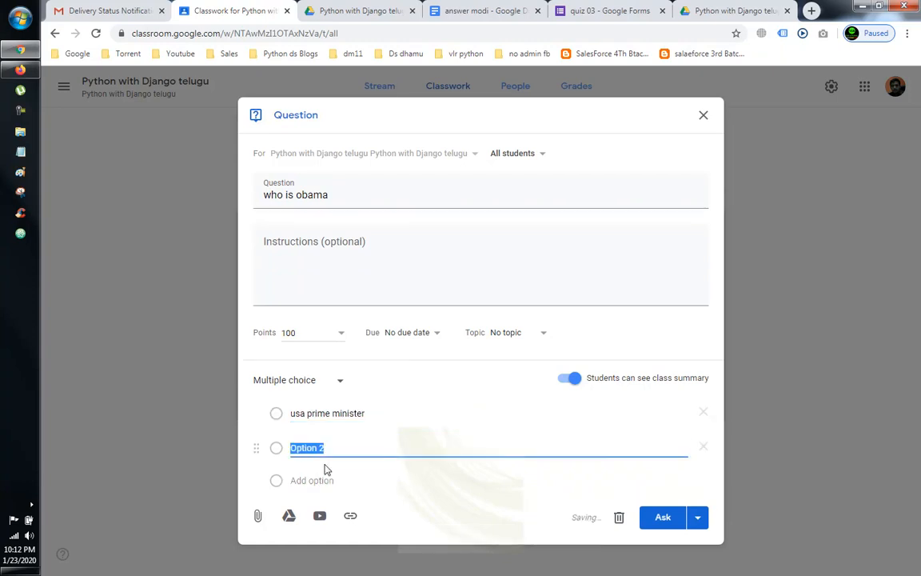
pyautogui.write('usa gov')
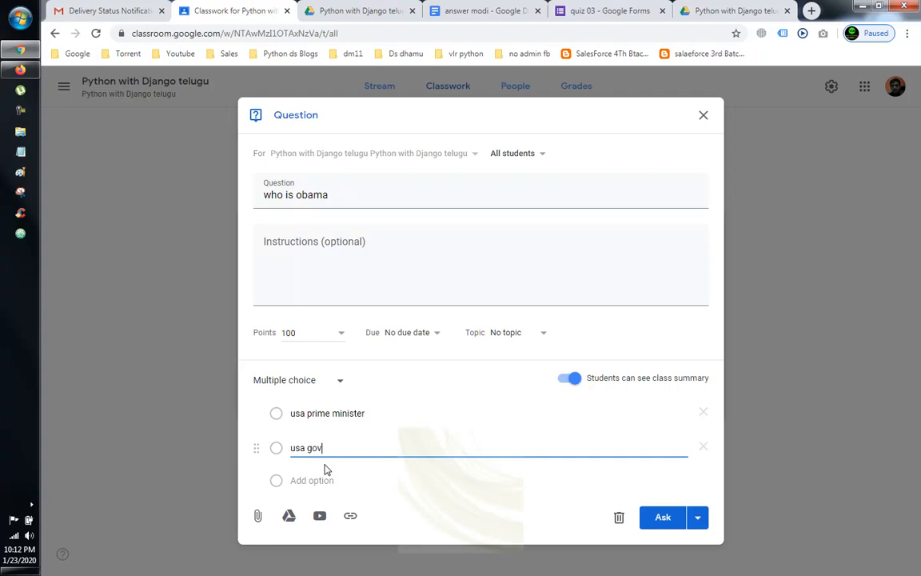
pyautogui.write('ernaer')
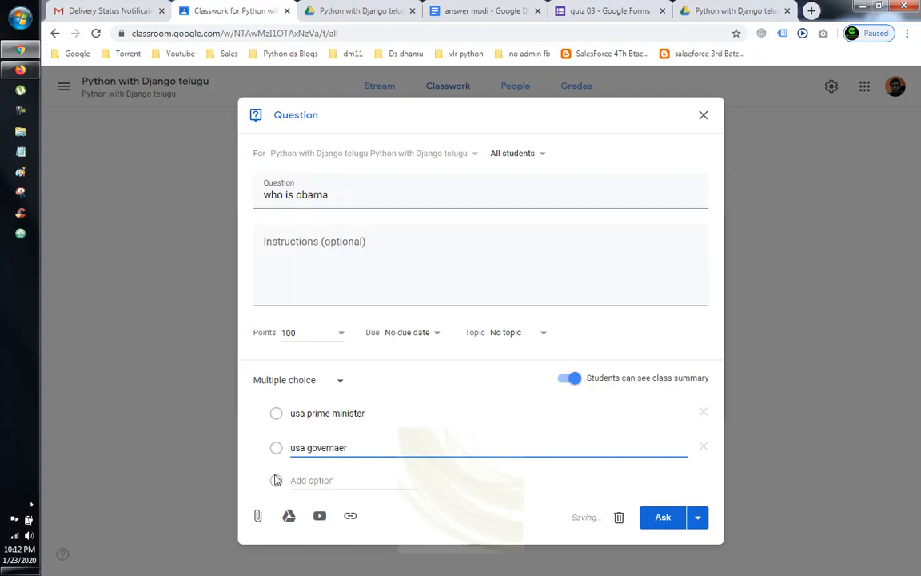
# Add "usa president" as the third option and post the question to all students
pyautogui.click(351, 481)
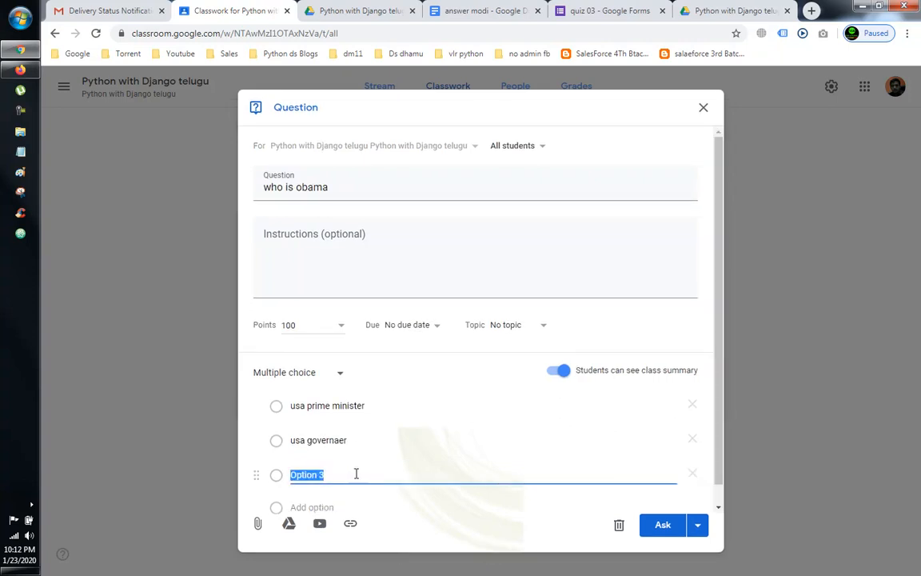
pyautogui.write('usa presid')
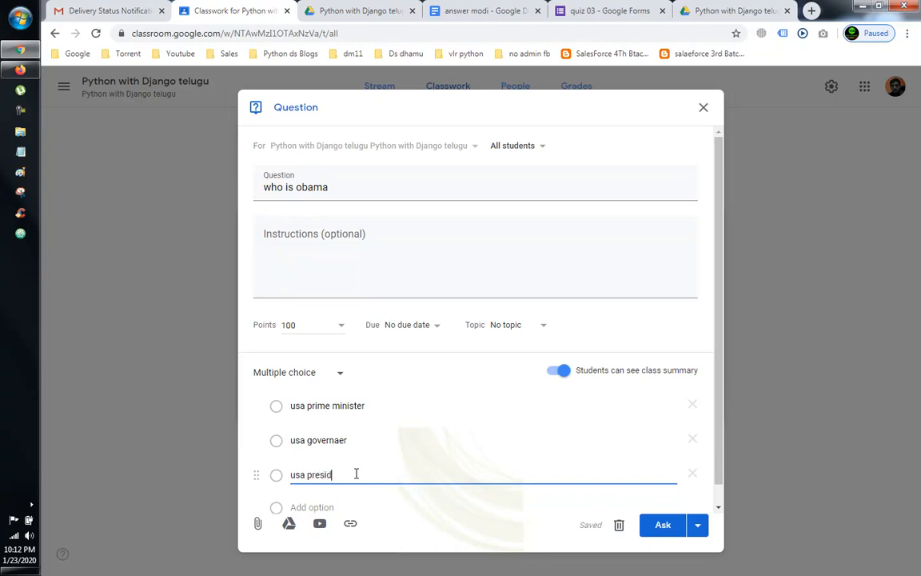
pyautogui.write('ent')
pyautogui.scroll(-1, 540, 485)
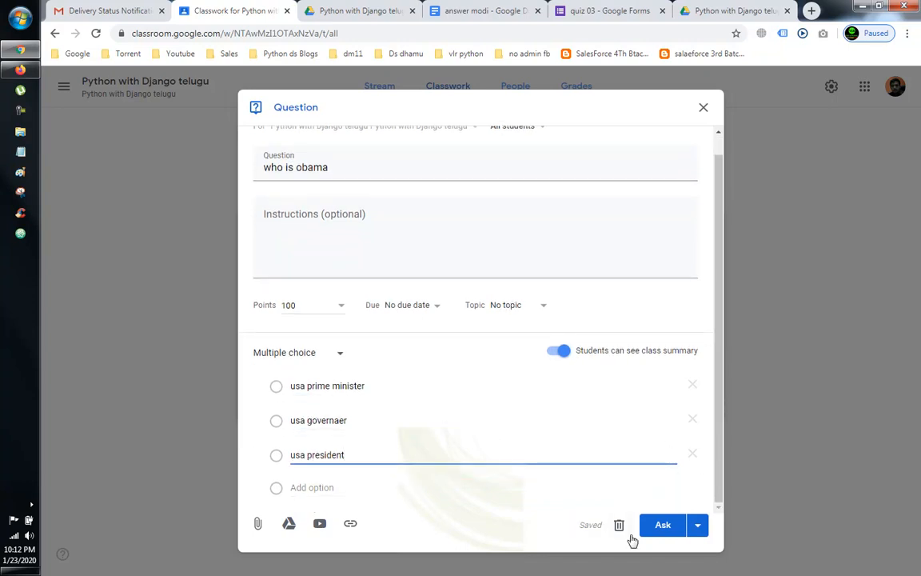
pyautogui.click(663, 525)
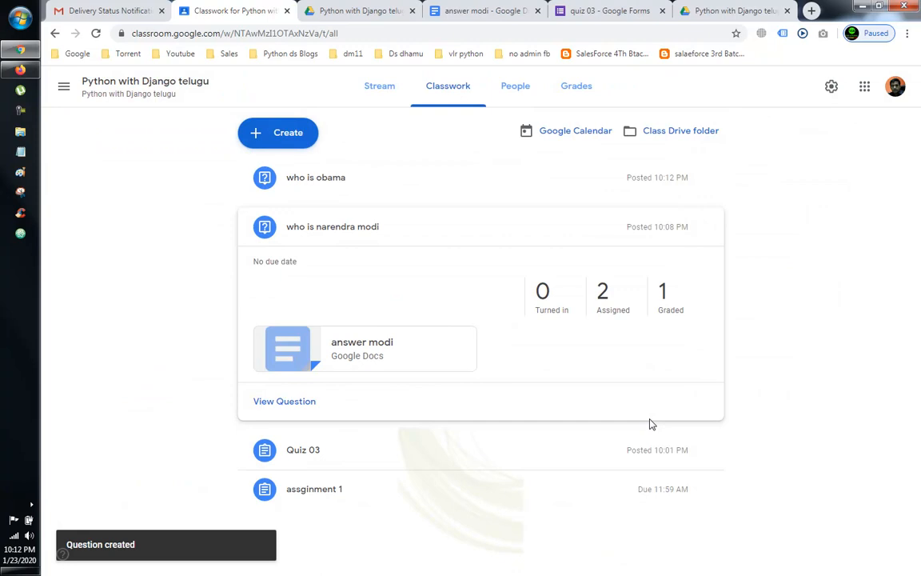
# Switch to the student's session in Firefox and reload the classwork list of the Python with Django telugu class
pyautogui.click(20, 70)
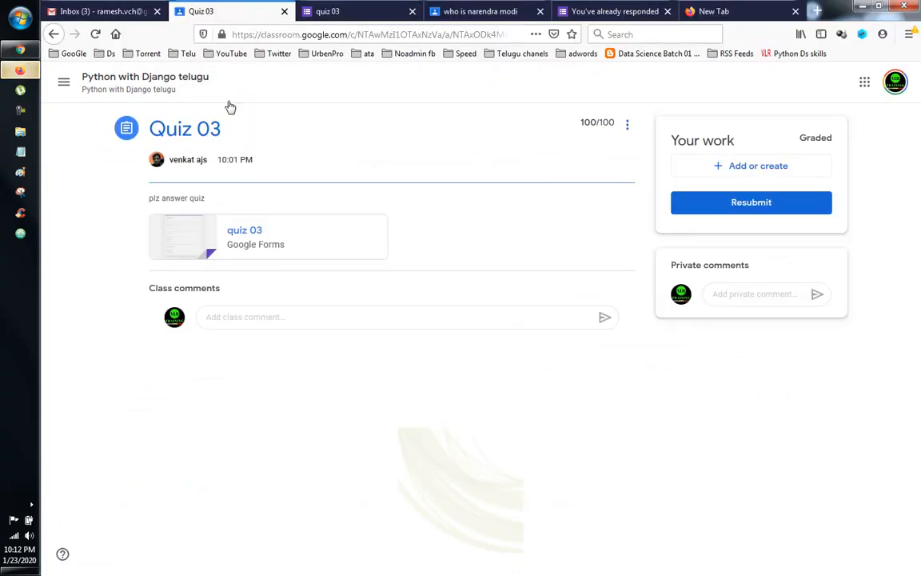
pyautogui.click(128, 87)
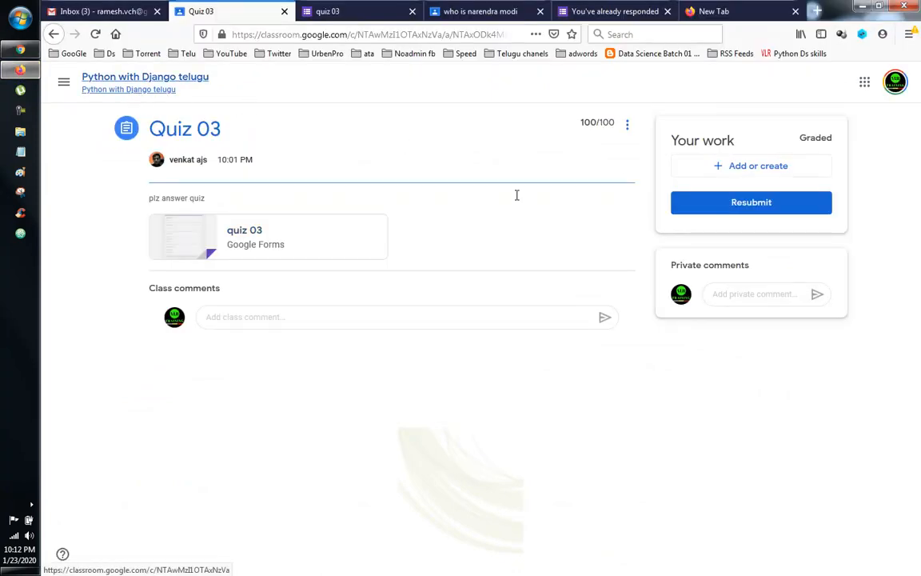
pyautogui.click(494, 88)
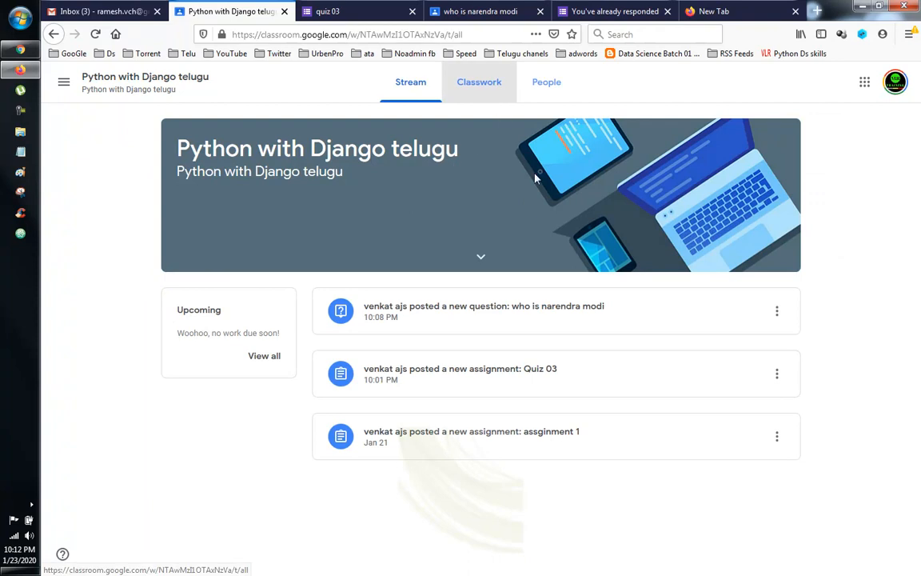
pyautogui.click(330, 170)
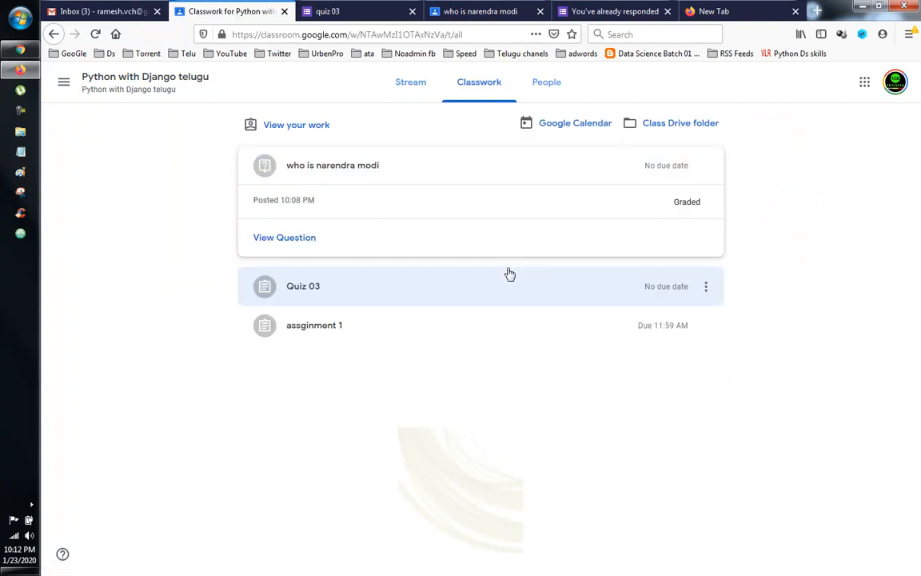
pyautogui.rightClick(551, 375)
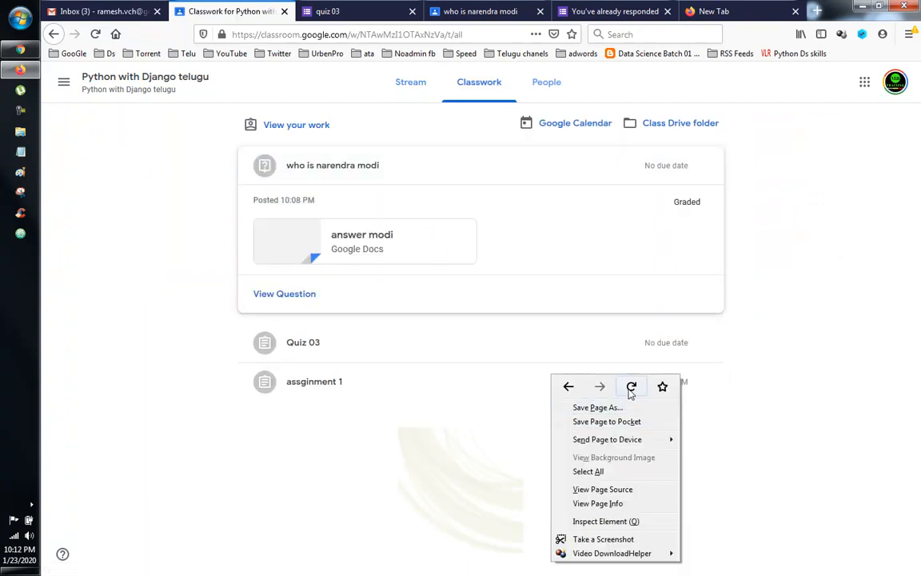
pyautogui.click(632, 387)
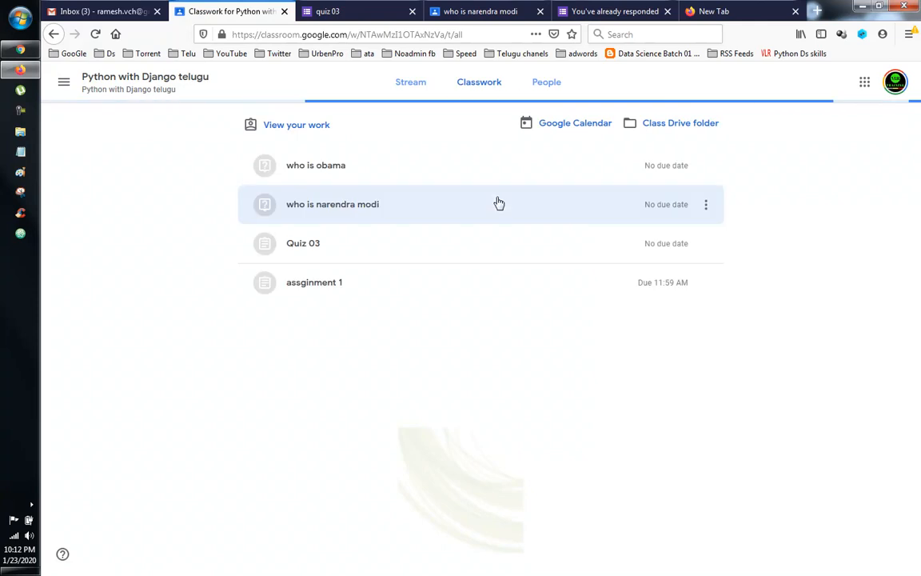
# Answer the "who is obama" question with "usa president" and turn it in
pyautogui.click(307, 167)
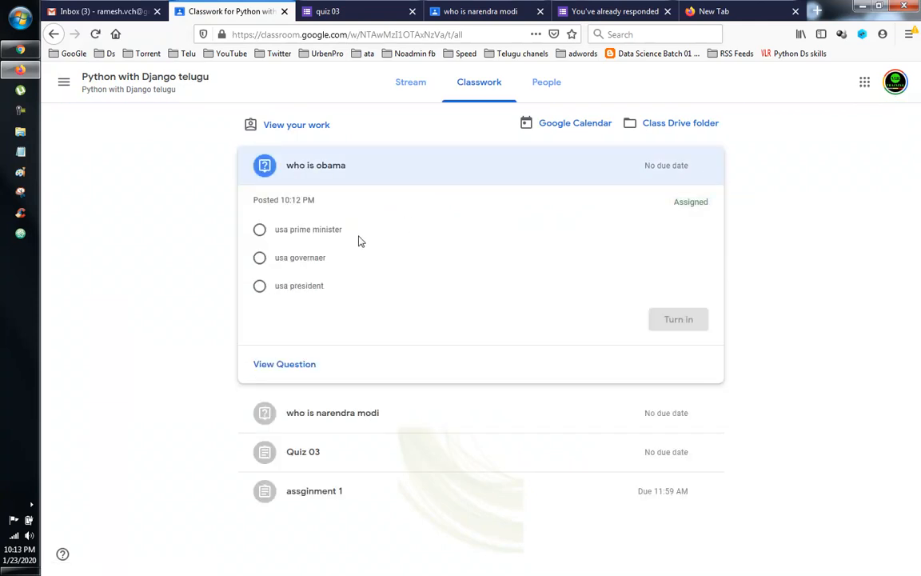
pyautogui.click(260, 229)
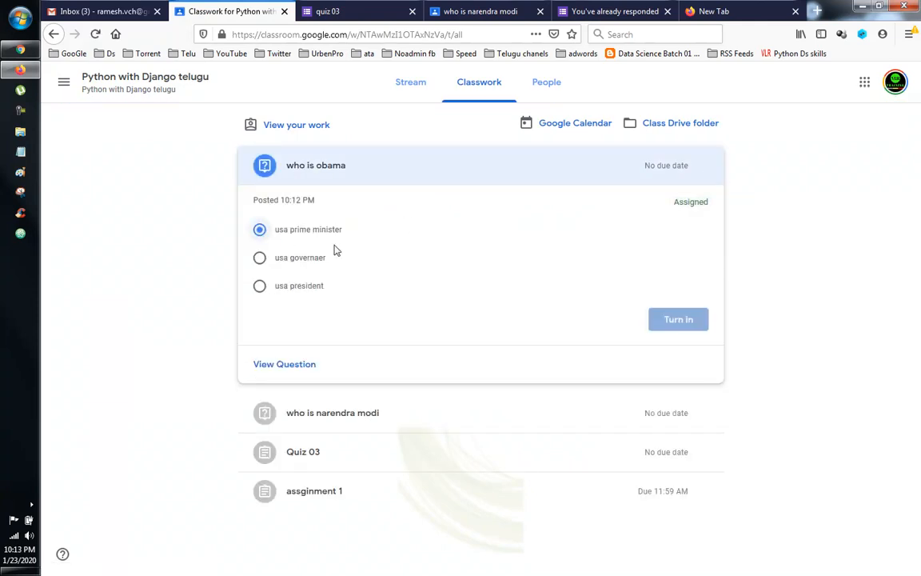
pyautogui.click(259, 286)
pyautogui.click(678, 321)
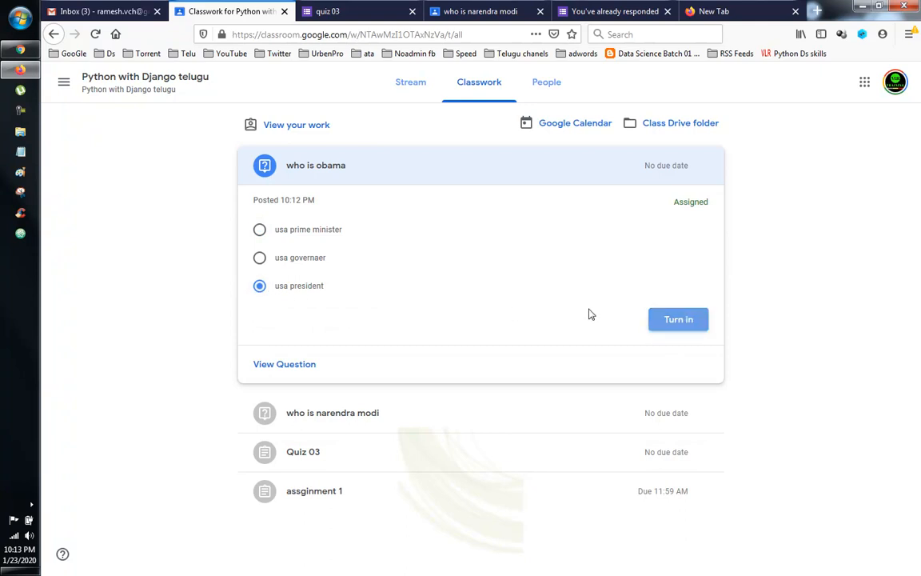
pyautogui.click(554, 353)
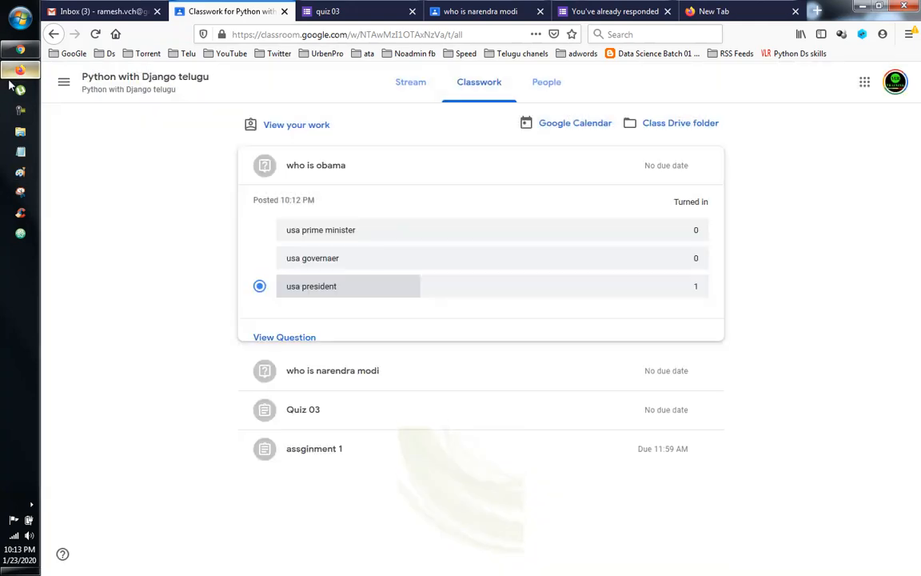
# Switch to the teacher's session in Chrome and view the turned-in student answer to "who is obama"
pyautogui.click(14, 50)
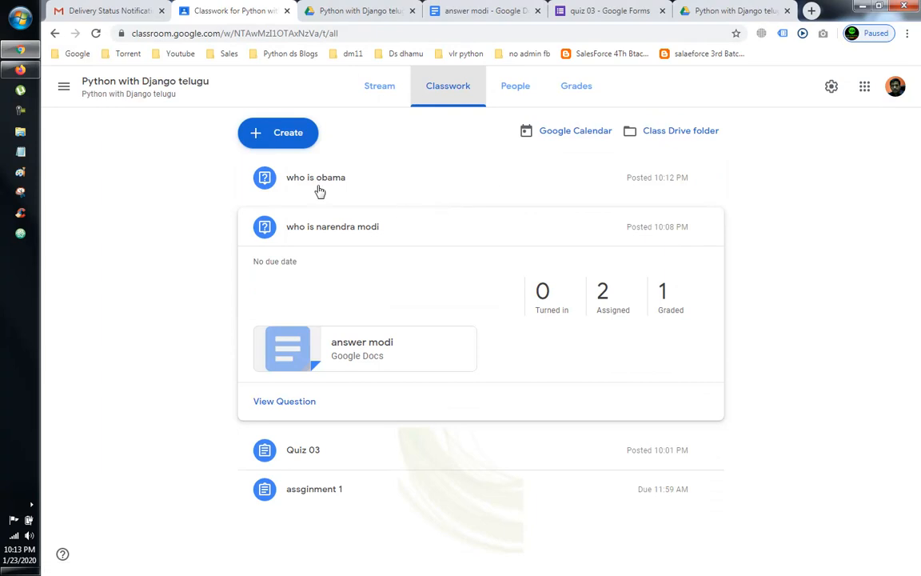
pyautogui.click(353, 189)
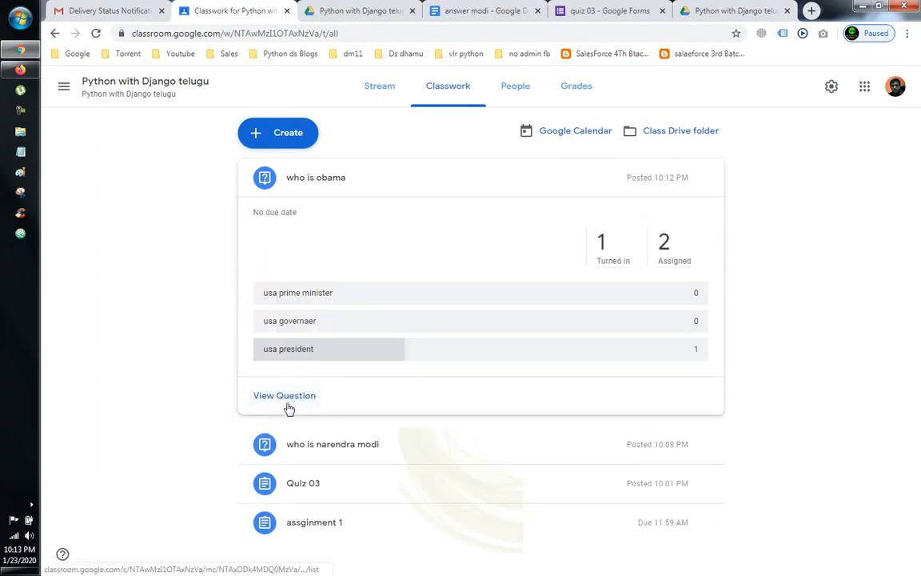
pyautogui.click(286, 400)
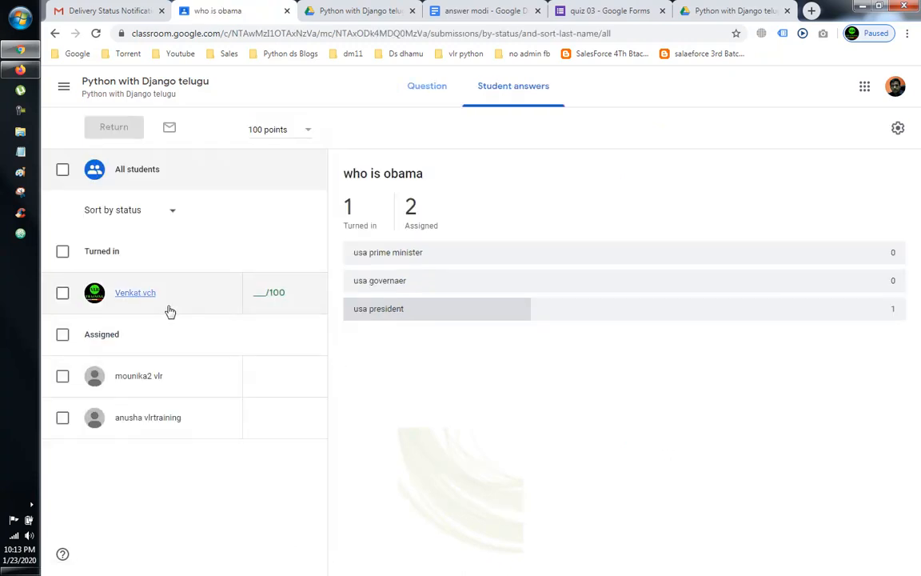
pyautogui.click(170, 311)
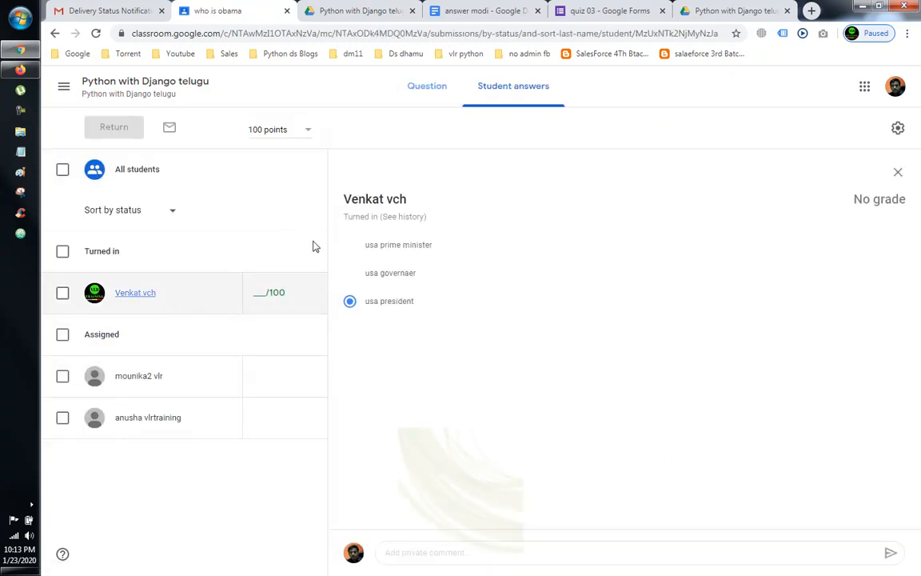
# Grade the student's turned-in answer 100 out of 100 and return it to the student
pyautogui.click(62, 295)
pyautogui.click(113, 129)
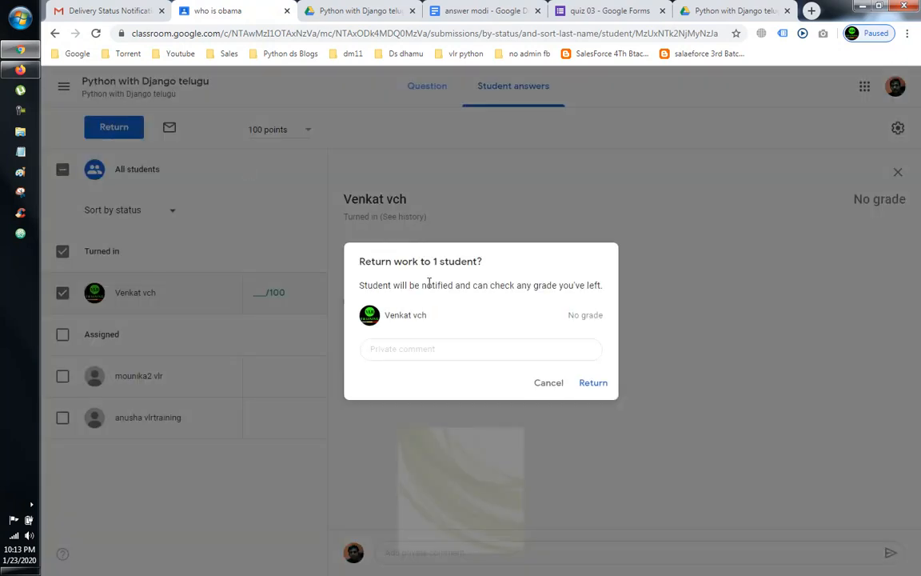
pyautogui.click(548, 383)
pyautogui.click(271, 293)
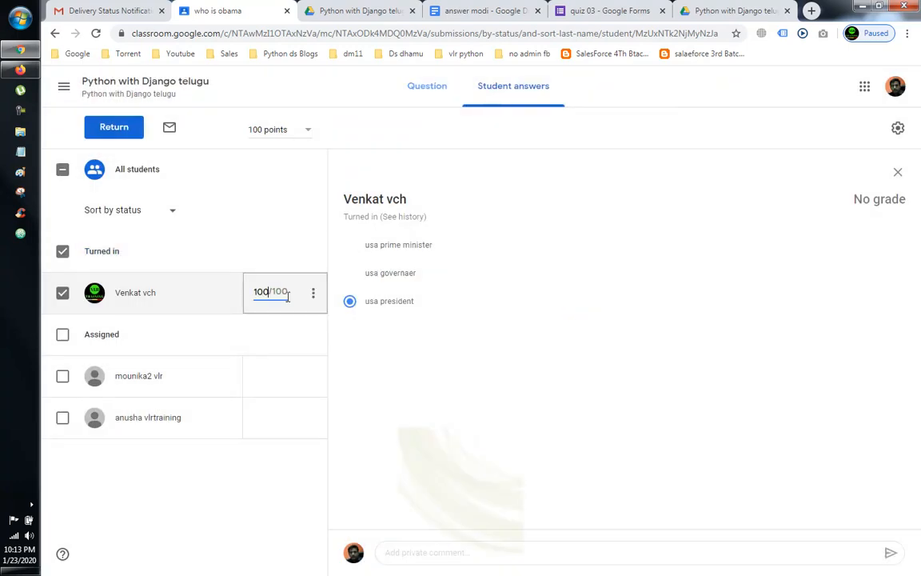
pyautogui.click(117, 130)
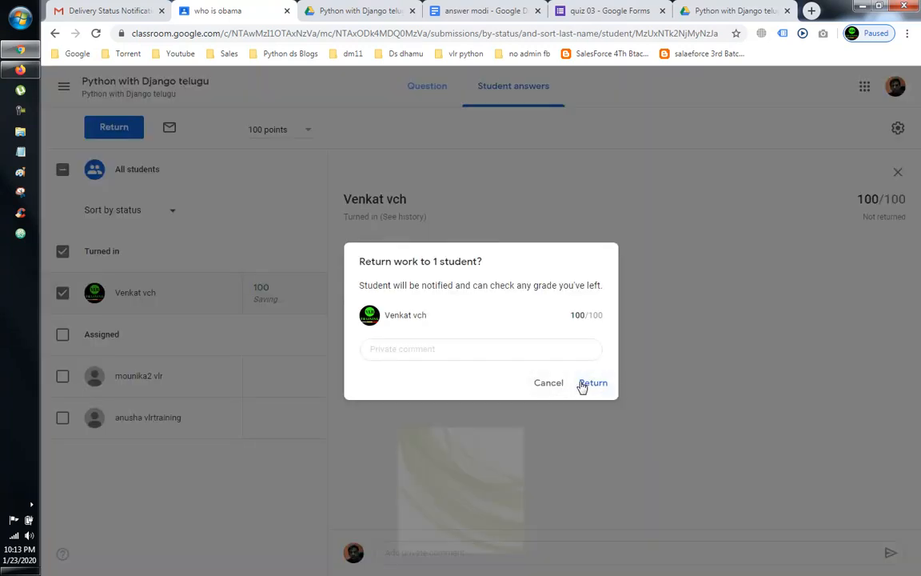
pyautogui.click(592, 383)
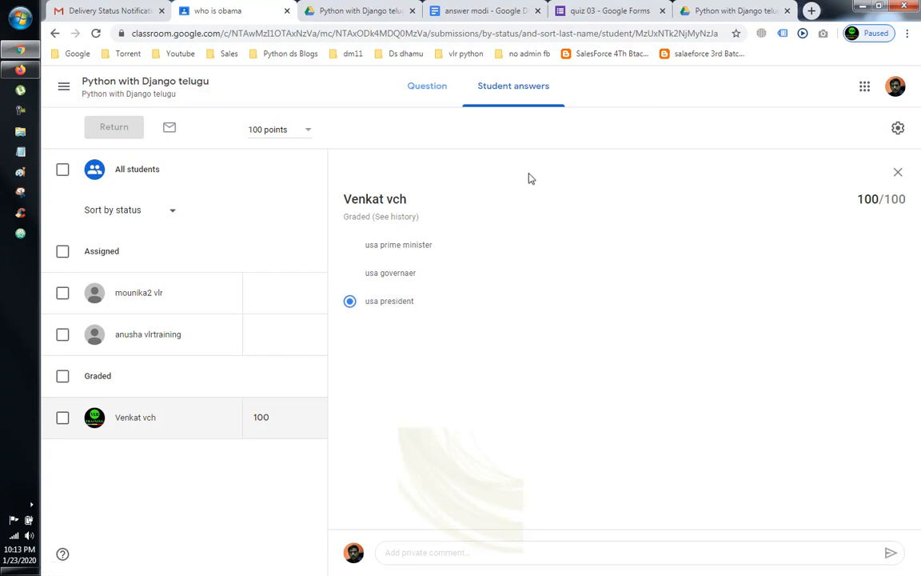
# Minimize the browser windows to reach the desktop and open the votu image in Windows Photo Viewer
pyautogui.click(863, 7)
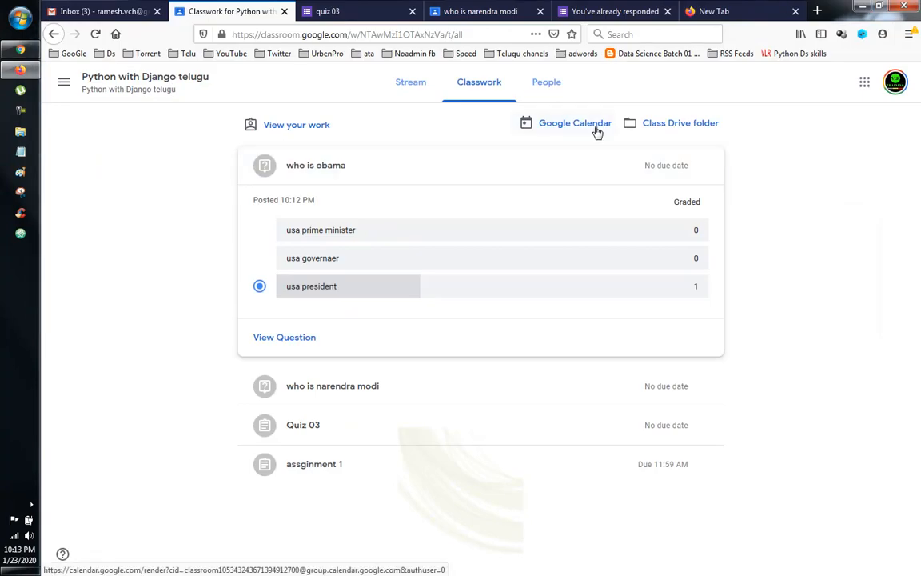
pyautogui.press('super+d')
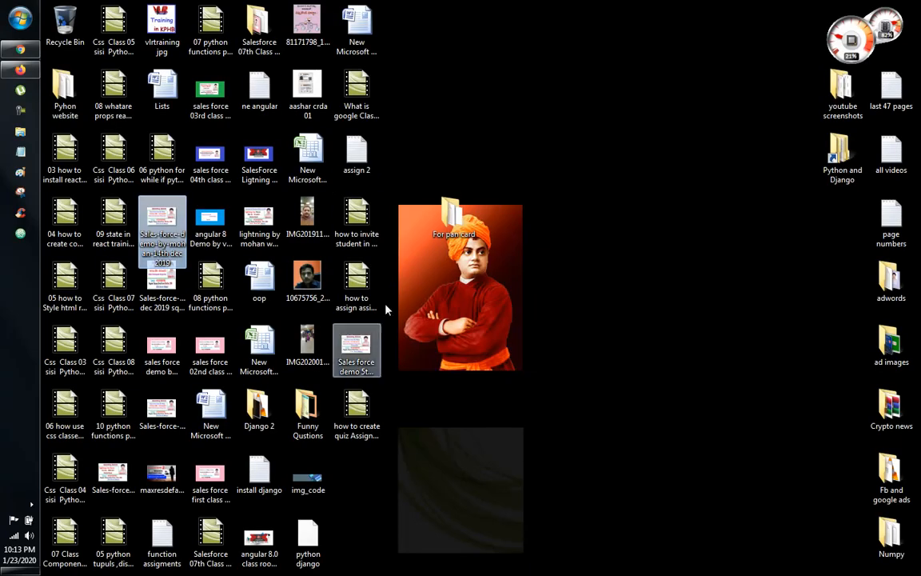
pyautogui.doubleClick(356, 436)
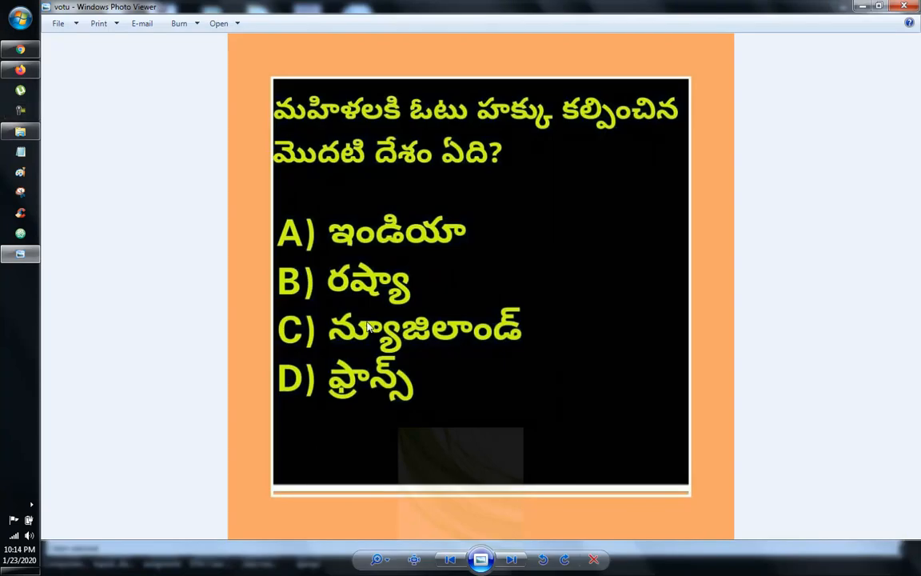